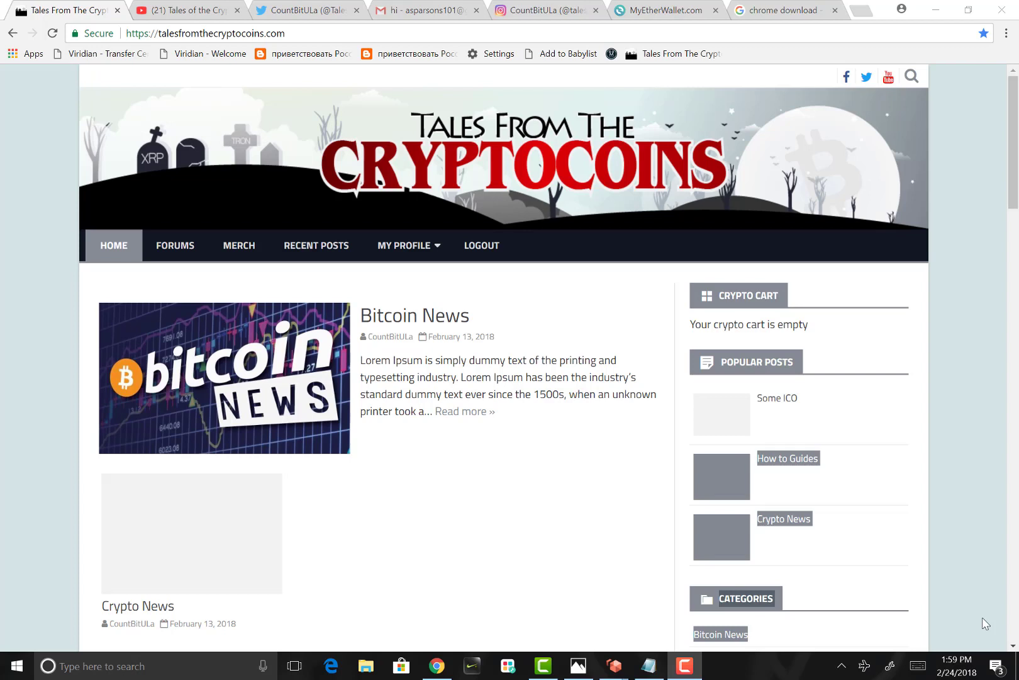
Switch to the chrome download search results and go to the Chrome Web Browser - Google page
right_click(772, 7)
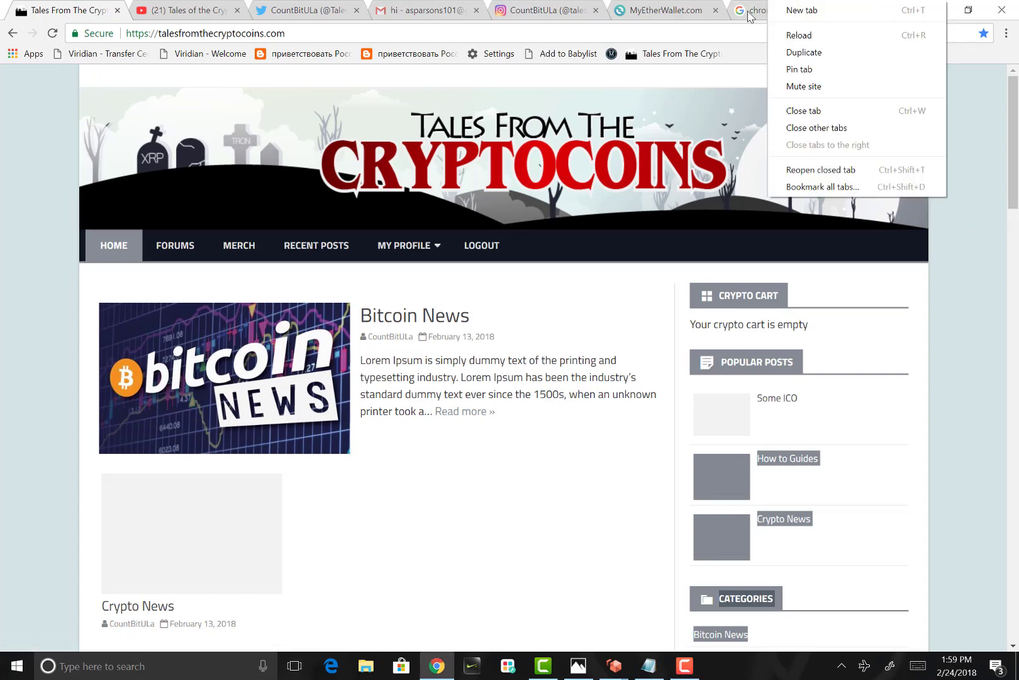
left_click(765, 9)
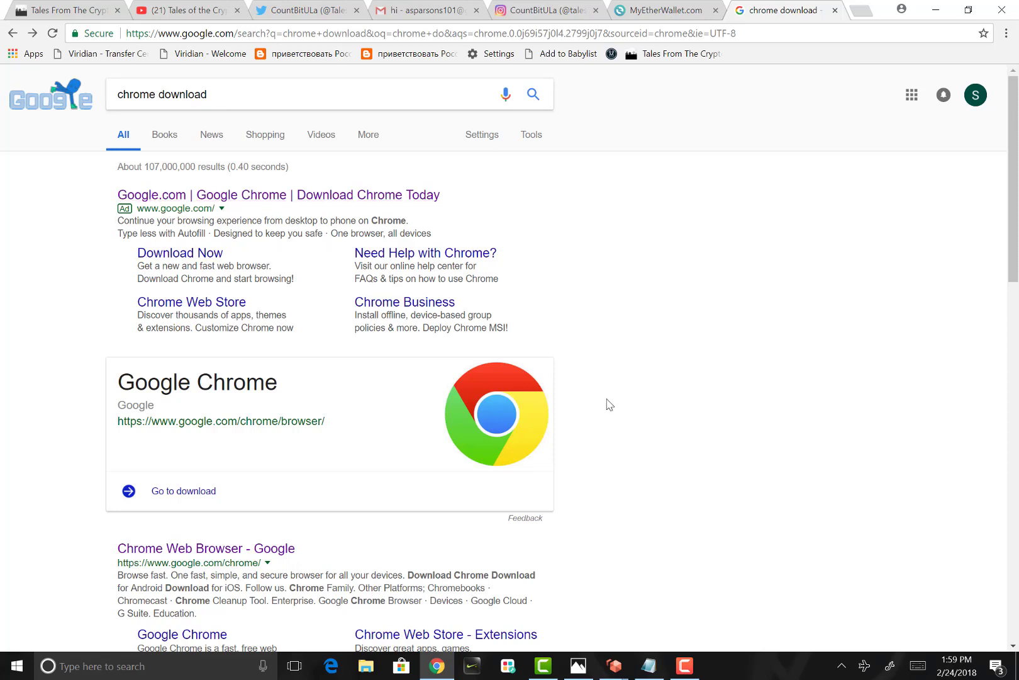
scroll(608, 405, "down", 3)
scroll(609, 406, "down", 2)
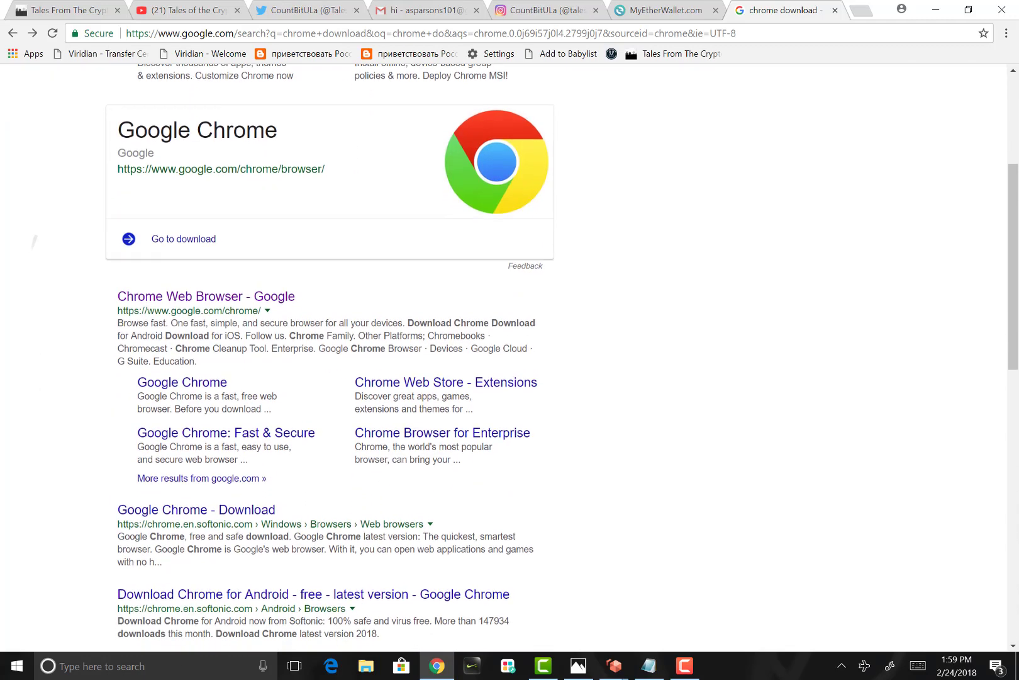
left_click(168, 296)
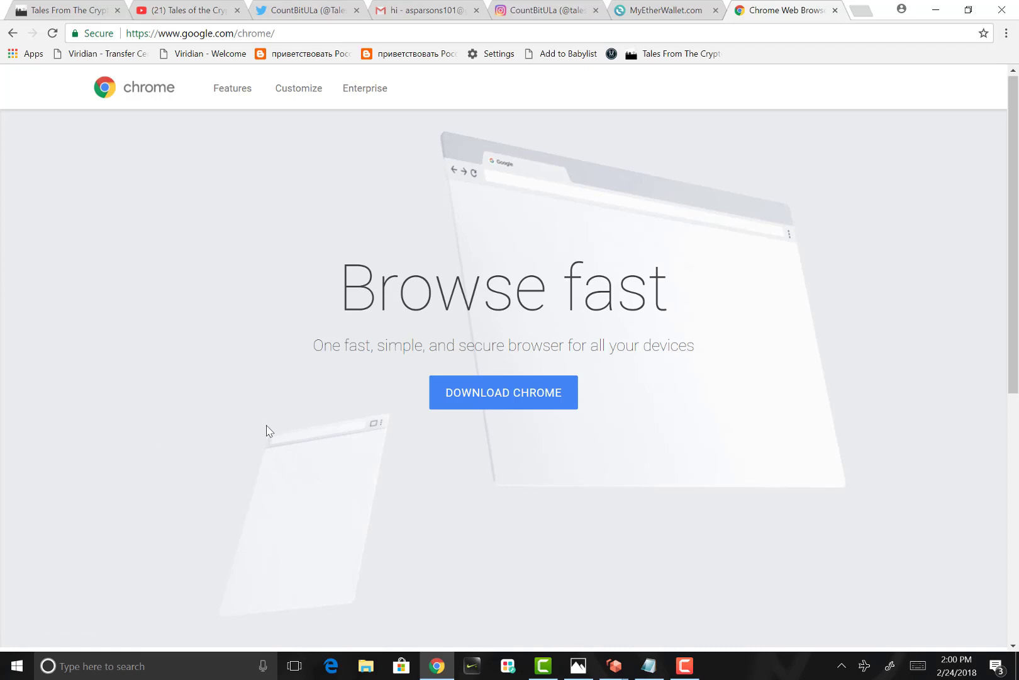
Download Chrome for Windows, accepting the terms so the ChromeSetup installer downloads
left_click(455, 397)
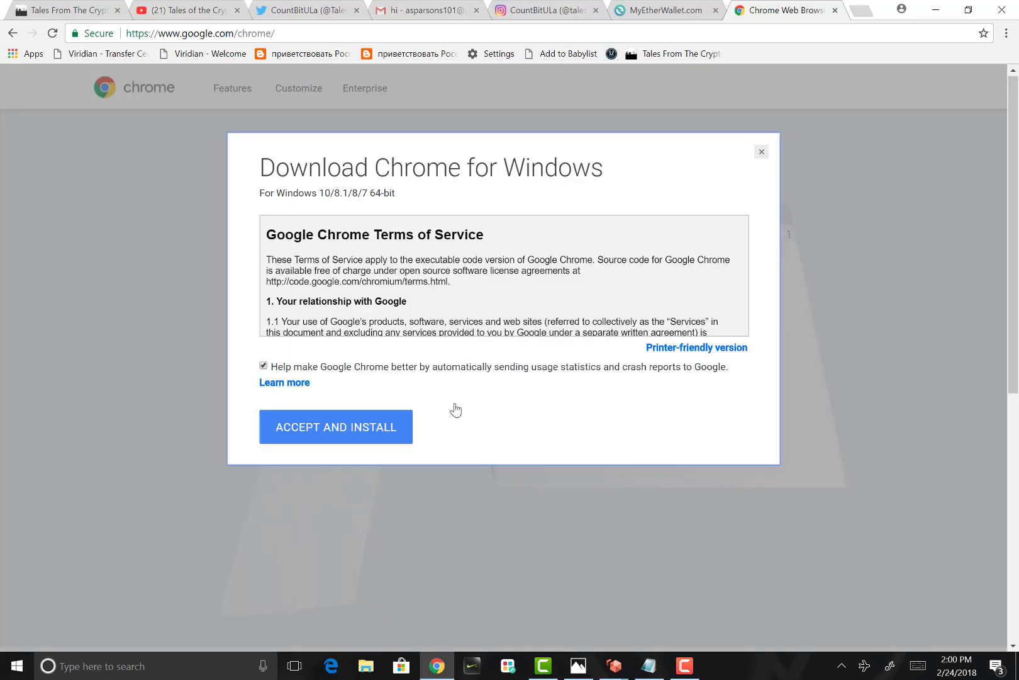
left_click(290, 431)
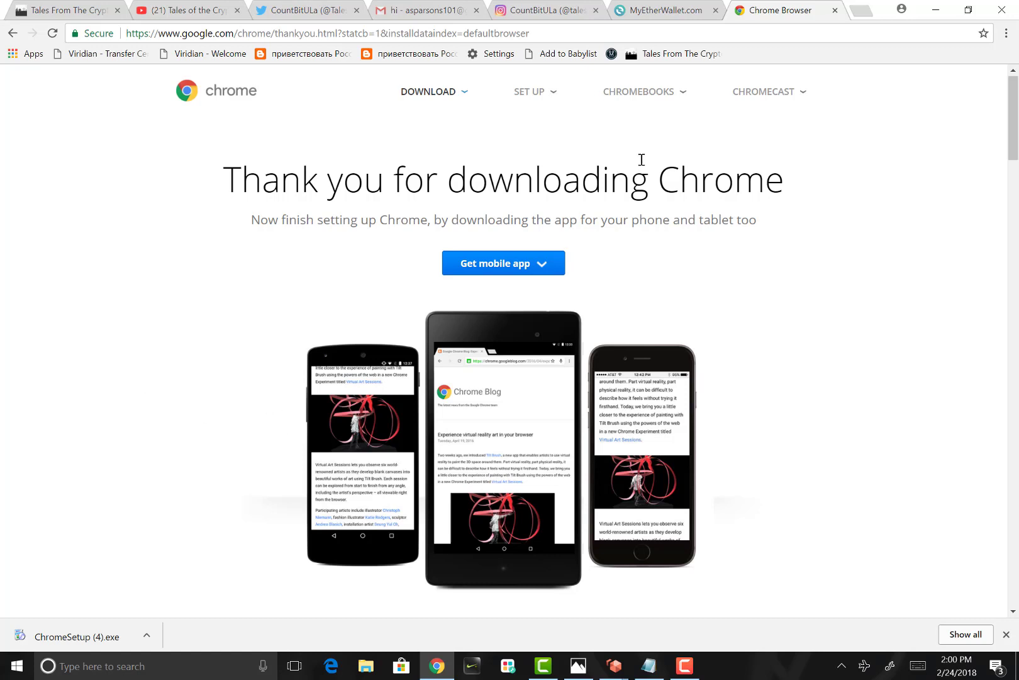
In a fresh tab, go to the Chrome apps list and launch the Chrome Web Store
left_click(862, 10)
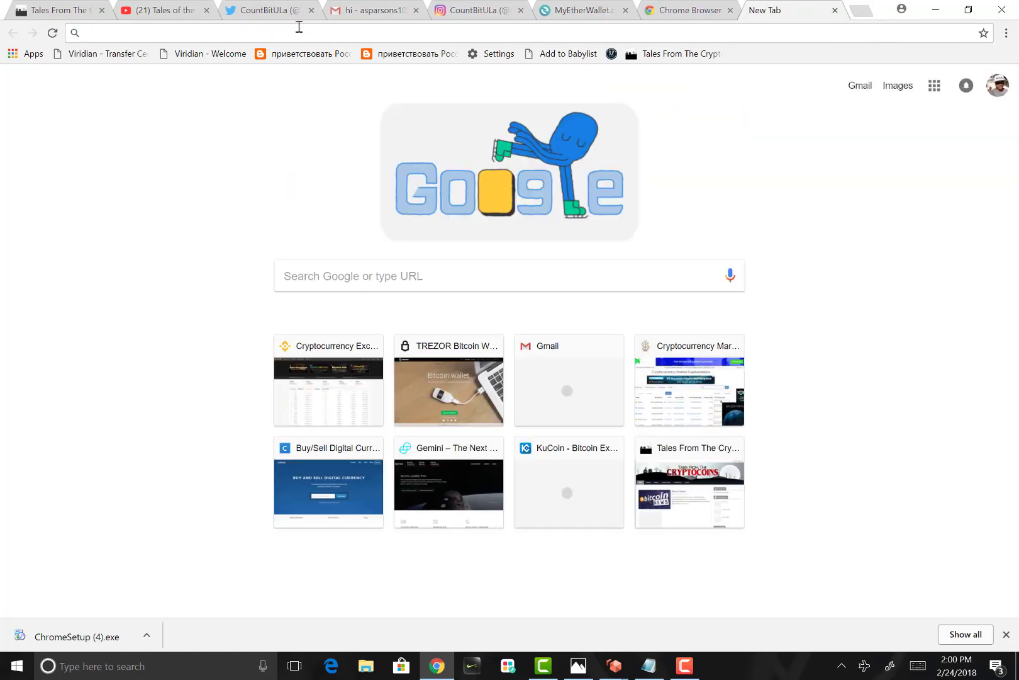
left_click(26, 55)
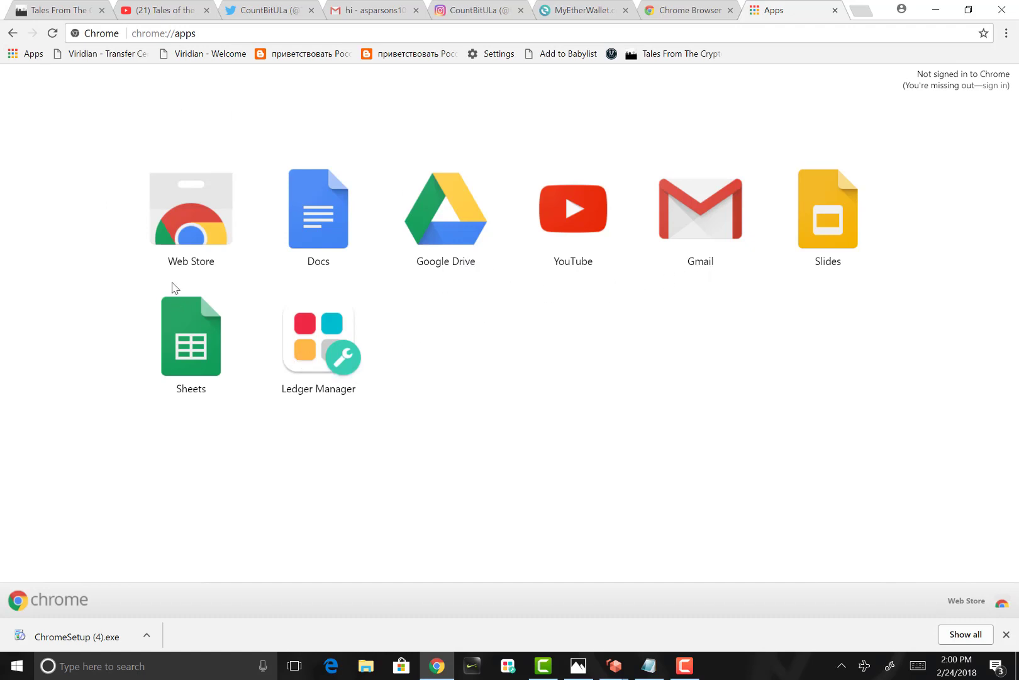
left_click(182, 231)
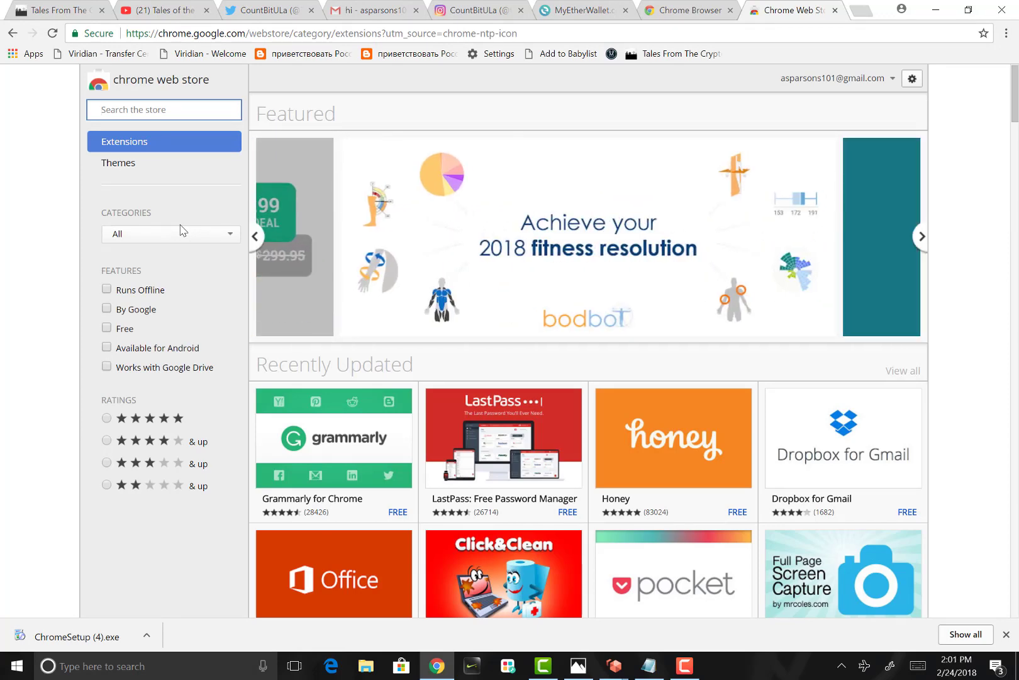
type("MetaM")
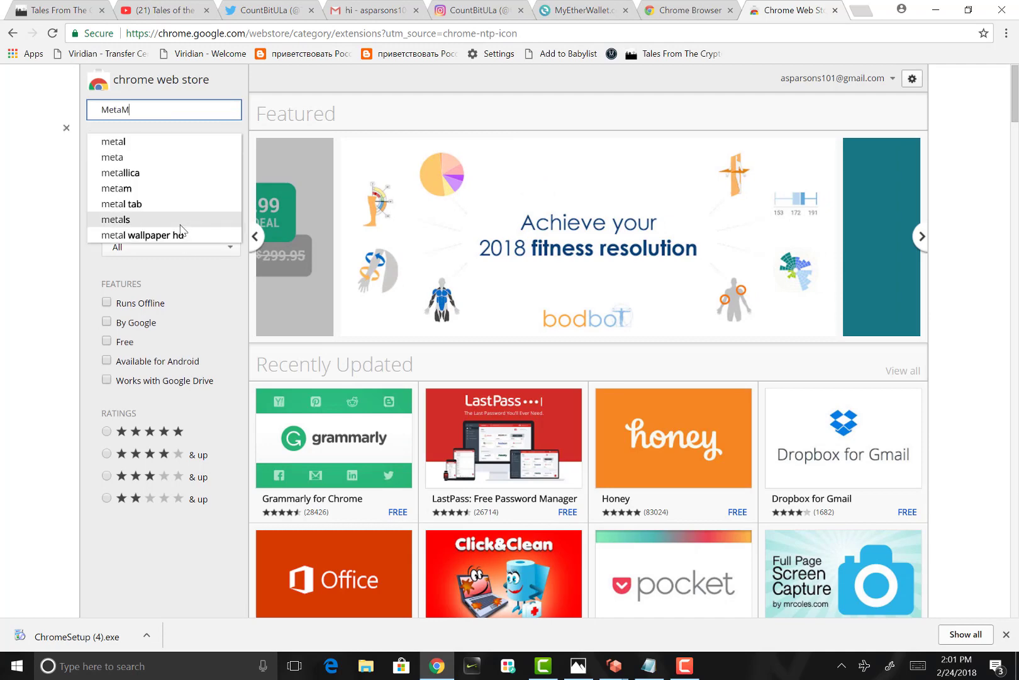
type("ask")
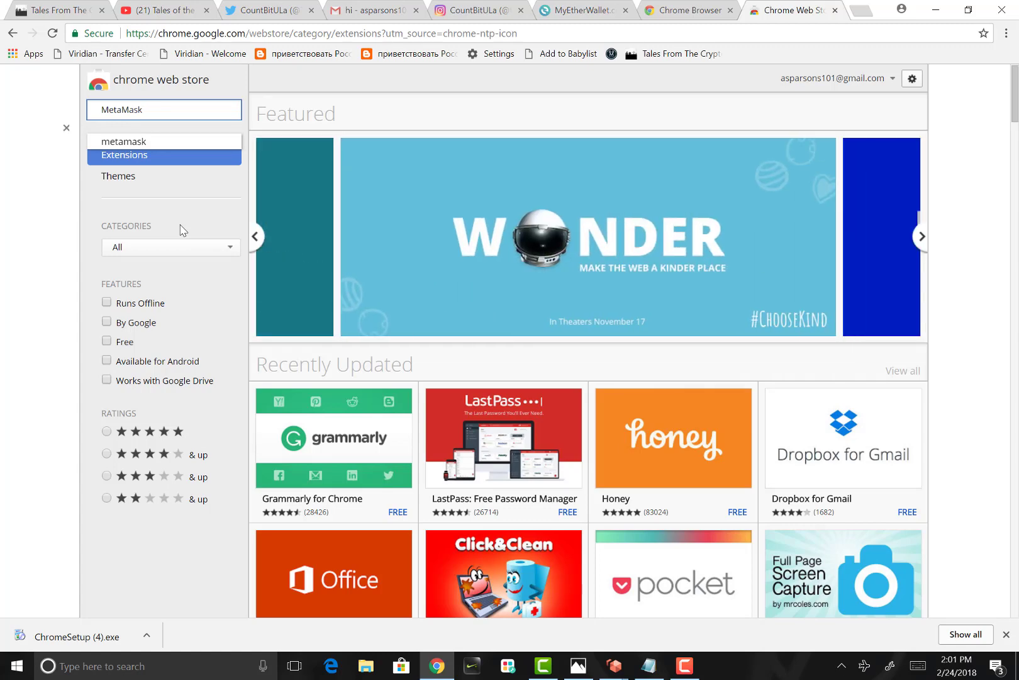
Run the store search for MetaMask to list matching extensions
key("Return")
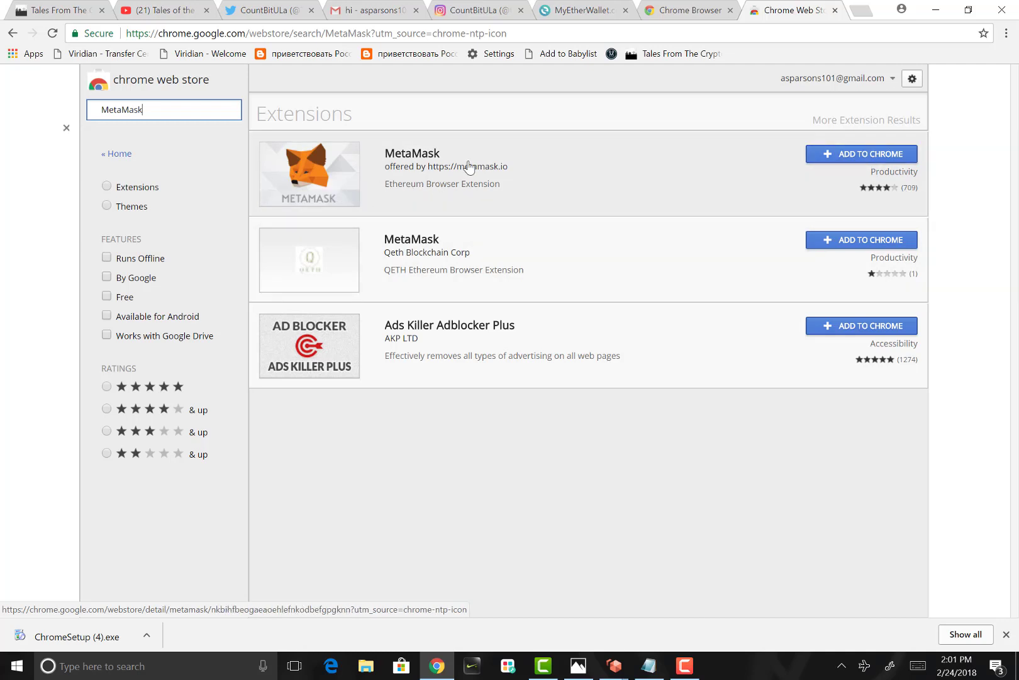
View the metamask.io MetaMask extension's details, switching between its reviews and overview
left_click(469, 166)
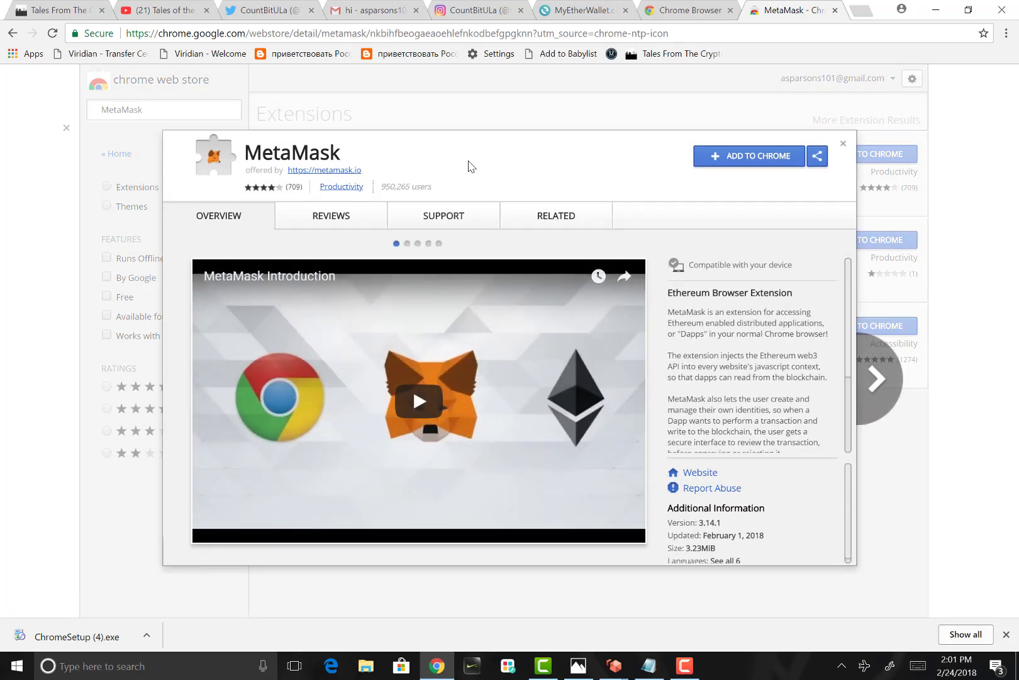
left_click(340, 217)
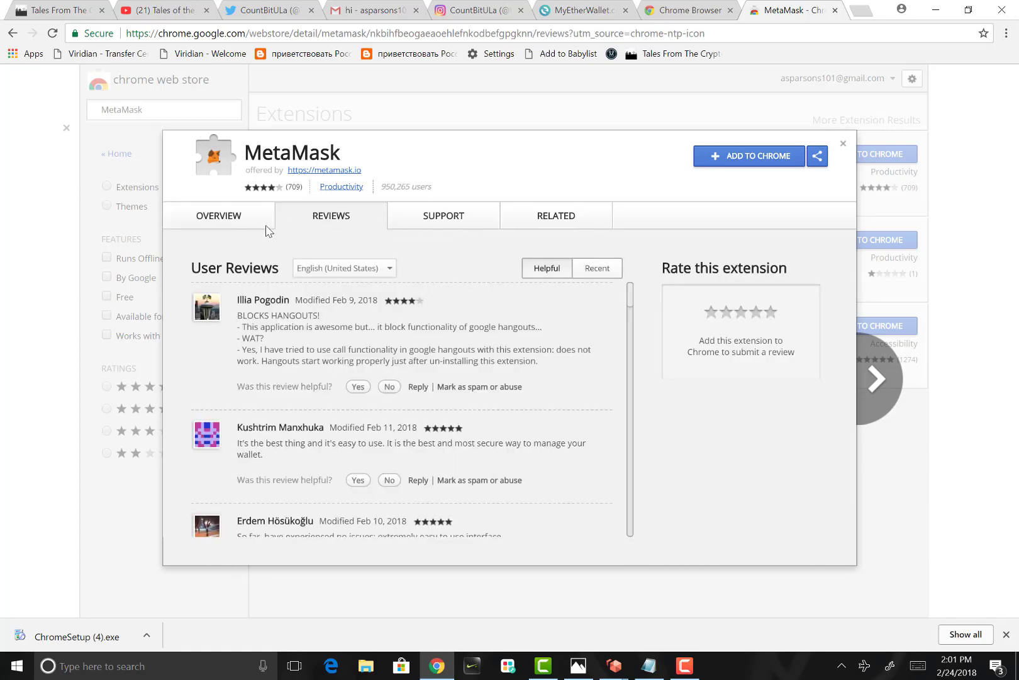
left_click(233, 230)
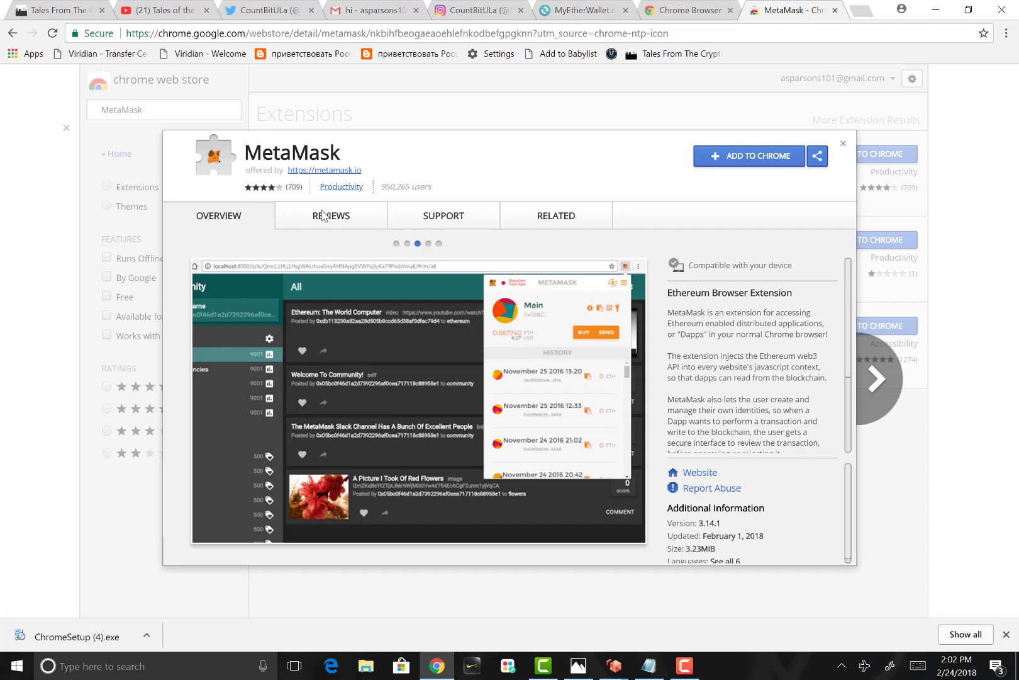
left_click(323, 214)
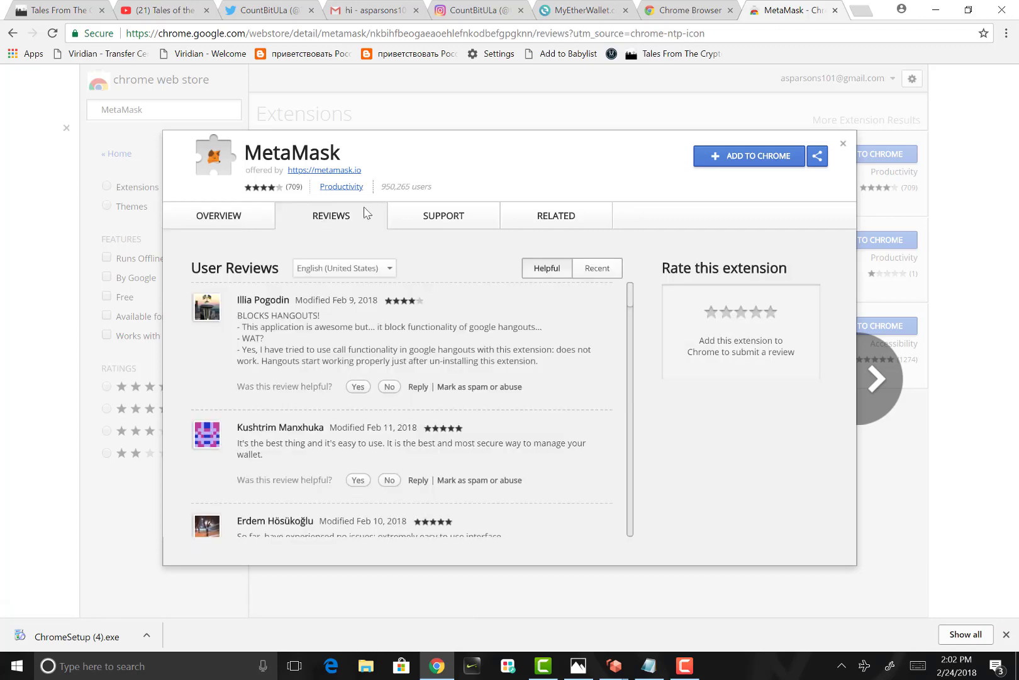
Start adding the MetaMask extension to Chrome
left_click(742, 157)
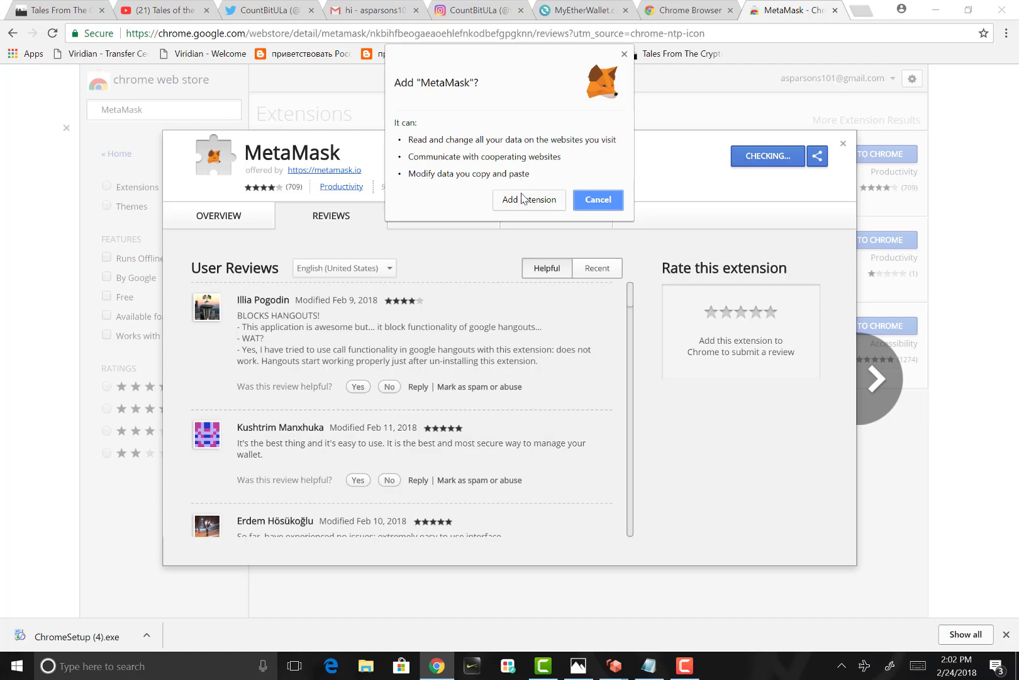
Confirm installing the MetaMask extension, which brings up the metamask.io site
left_click(524, 199)
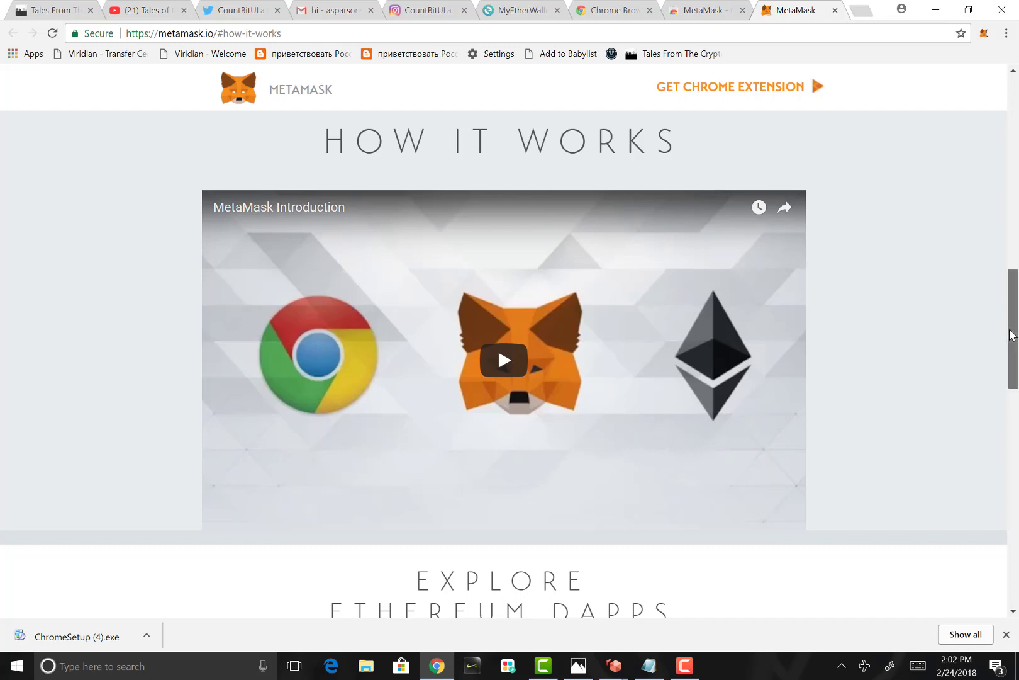
mouse_move(1013, 331)
left_mouse_down()
mouse_move(1015, 381)
mouse_move(1014, 214)
mouse_move(963, 268)
mouse_move(991, 333)
left_mouse_up()
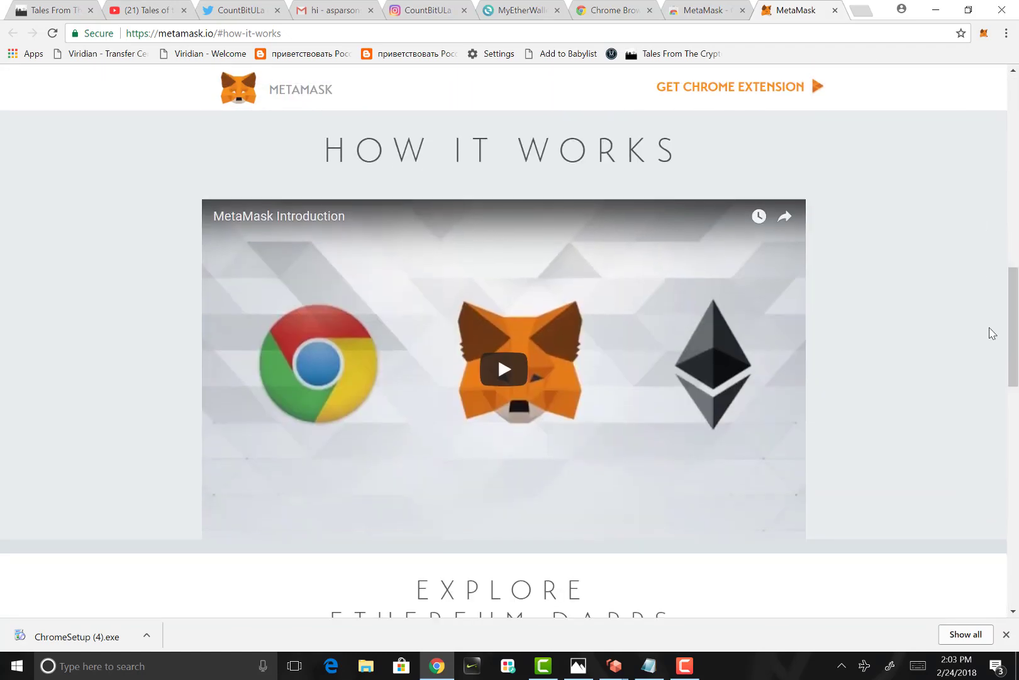
left_click_drag(1014, 327, 1005, 80)
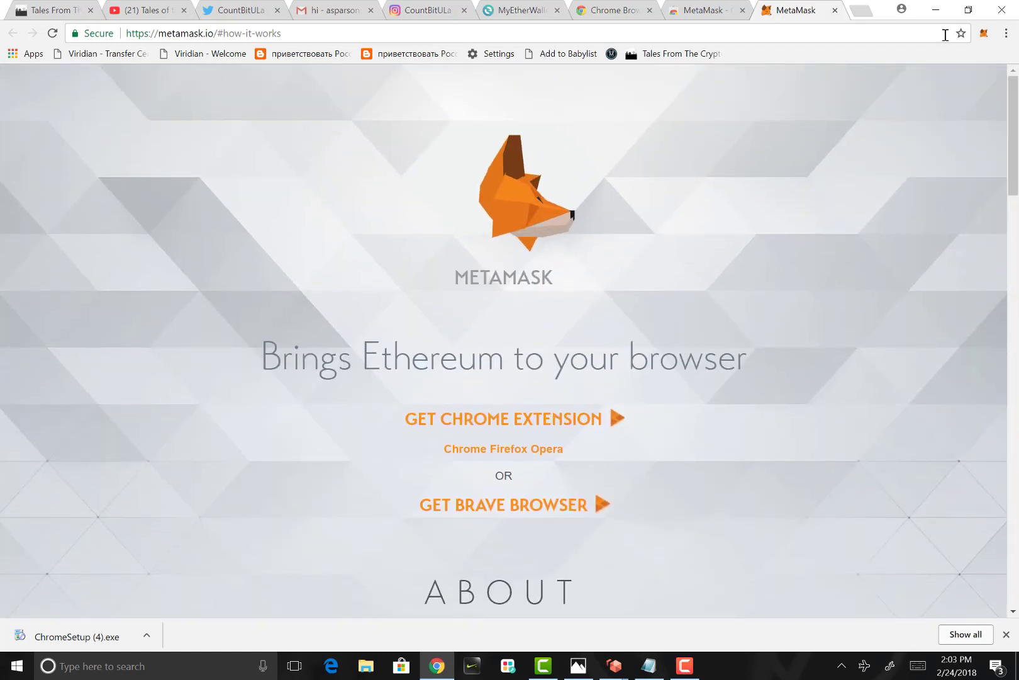
In the MetaMask popup, accept the privacy notice and then the terms of use
left_click(986, 36)
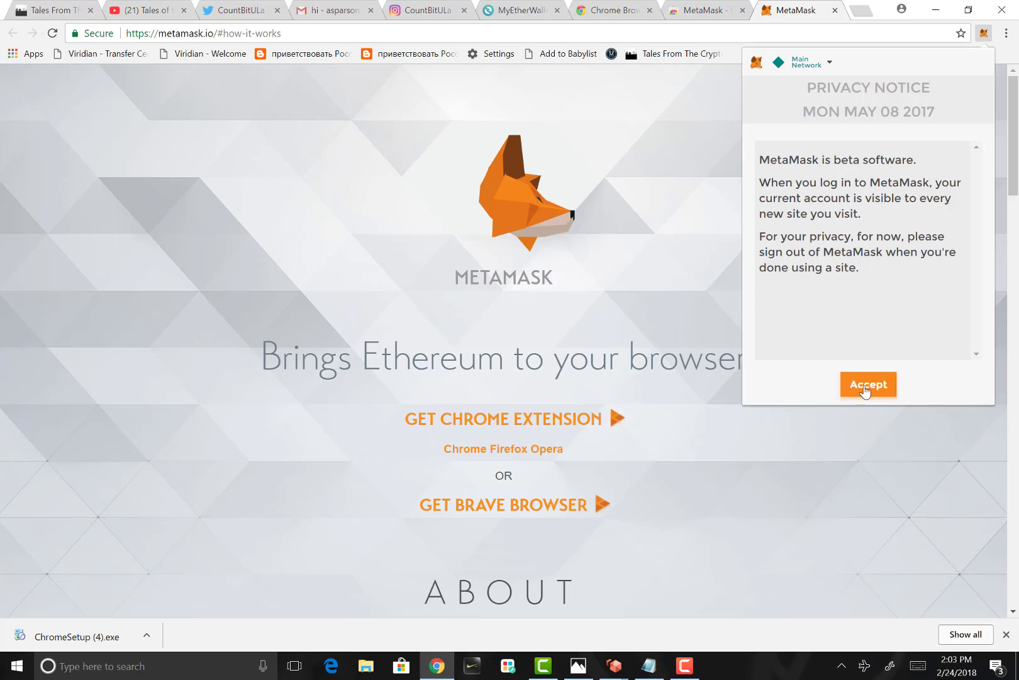
left_click(864, 386)
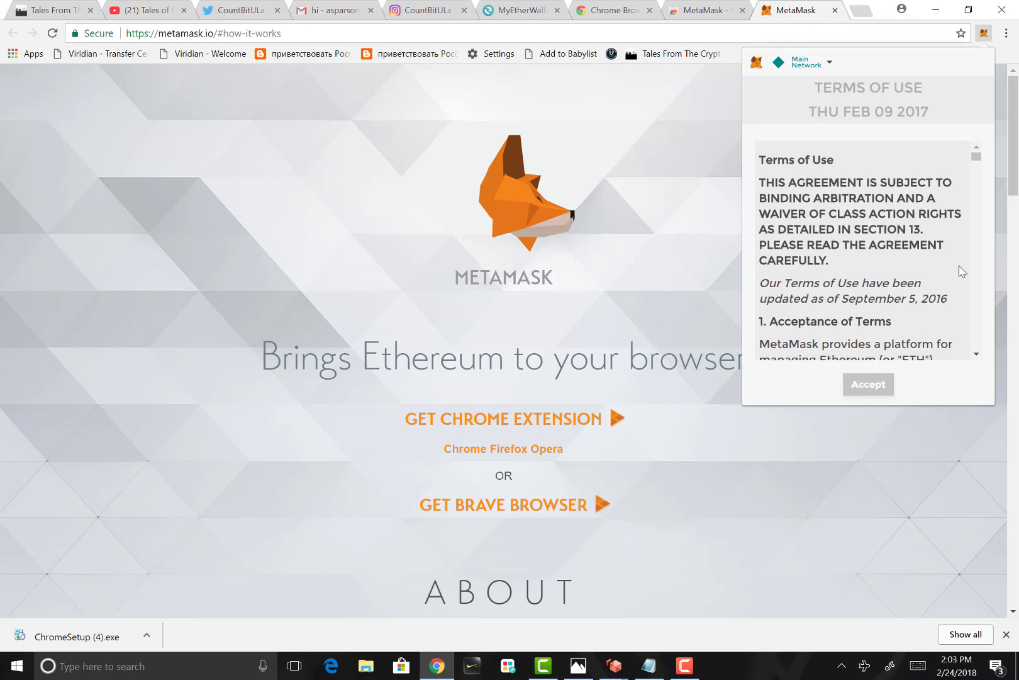
left_click_drag(977, 156, 993, 360)
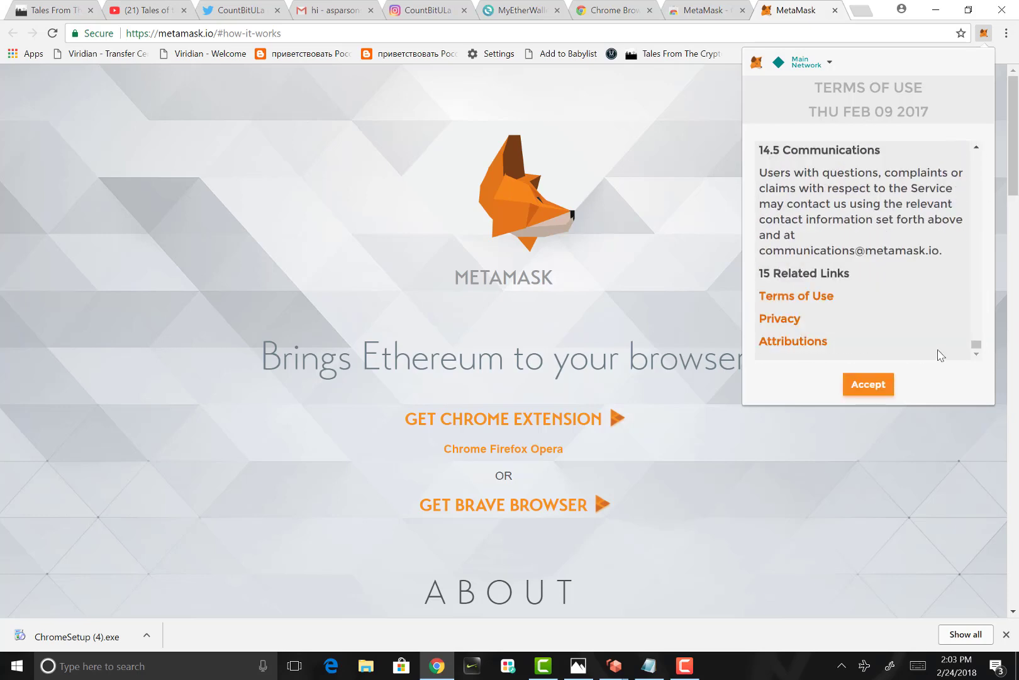
left_click(869, 384)
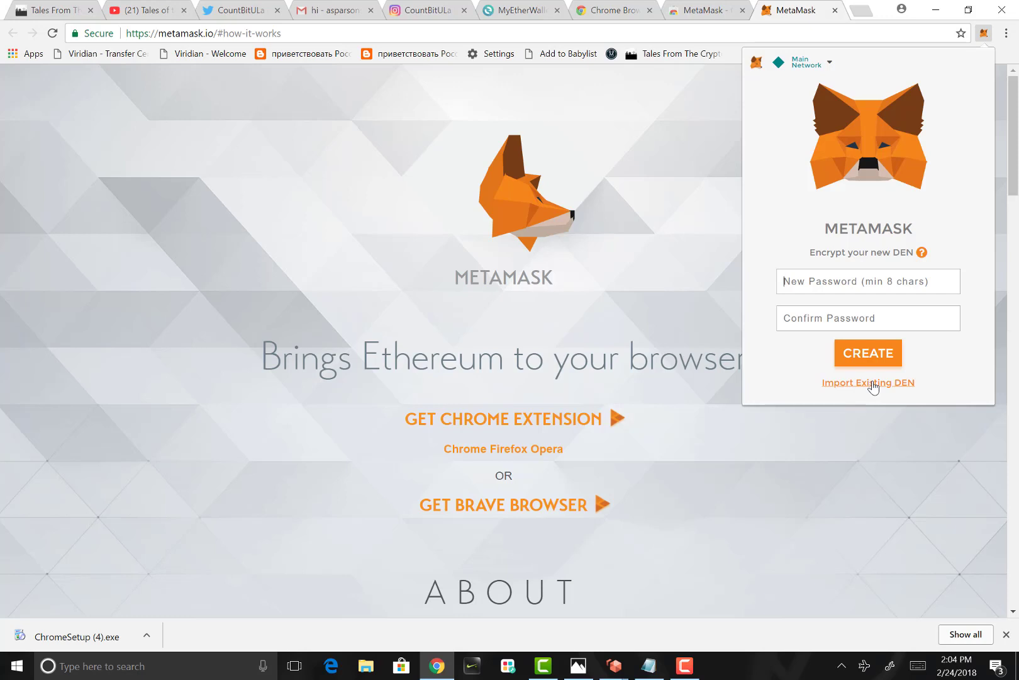
type("•••••••")
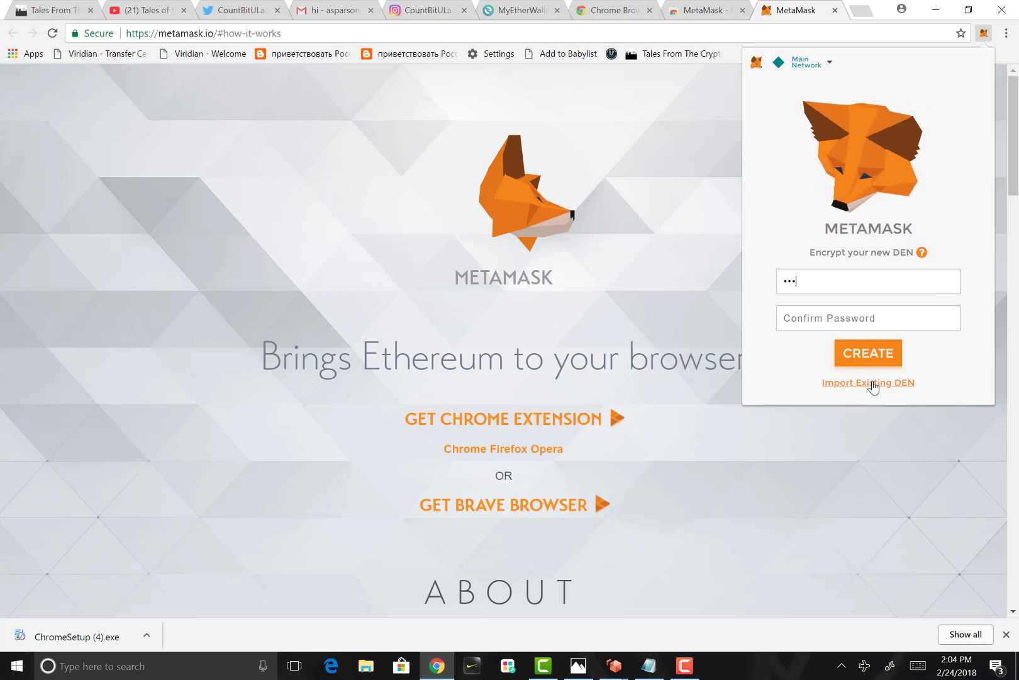
type("••")
Enter and confirm the new vault password, then create the encrypted vault
key("Tab")
type("••••••••")
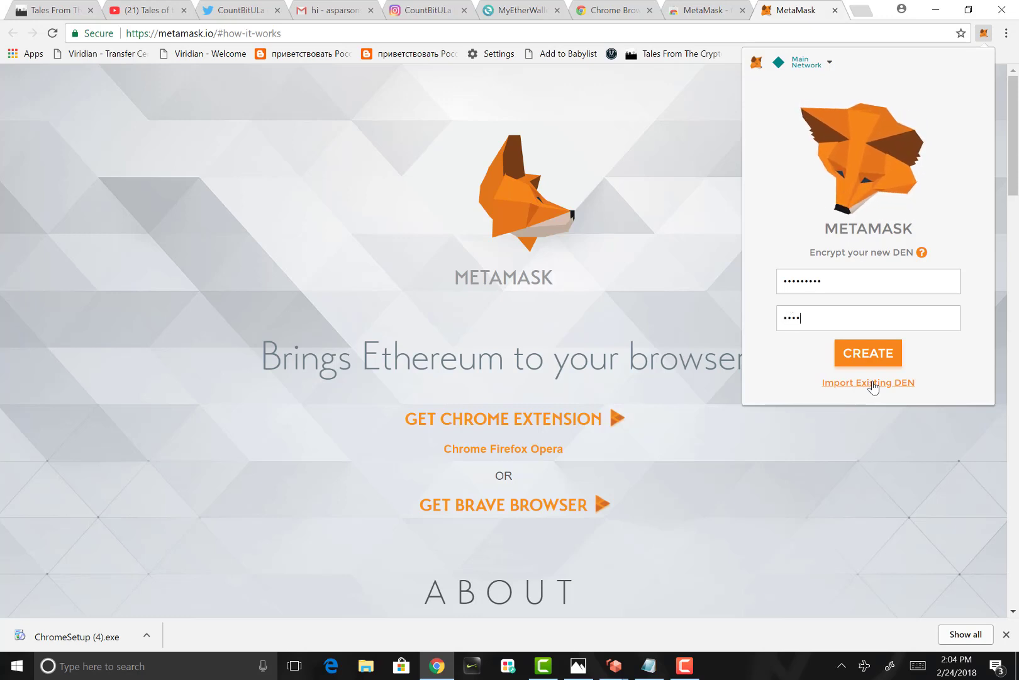
type("•")
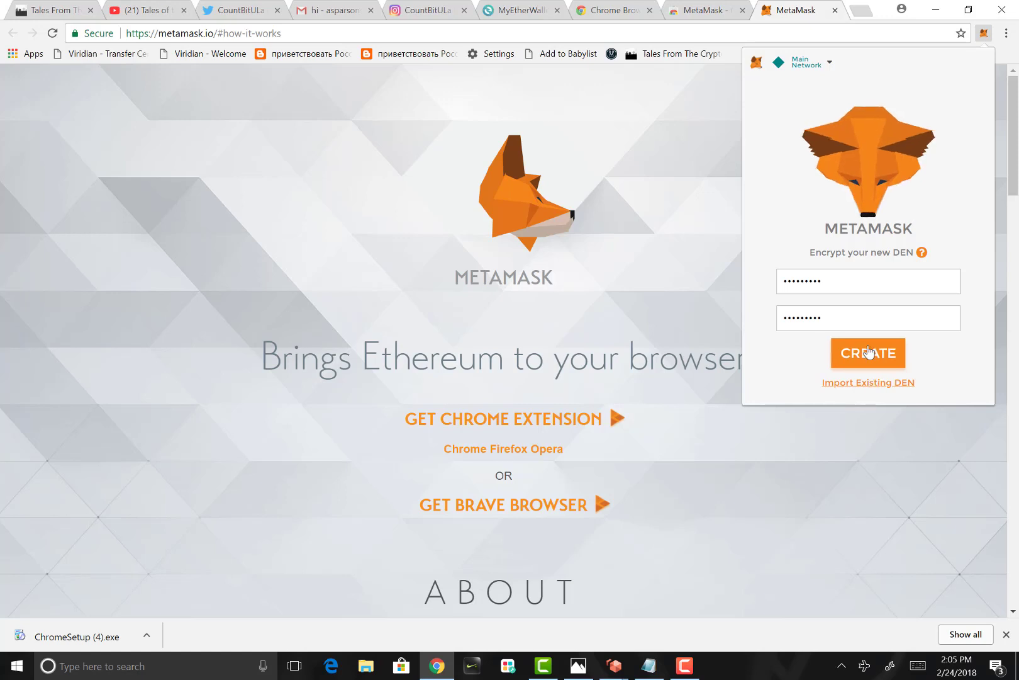
left_click(870, 352)
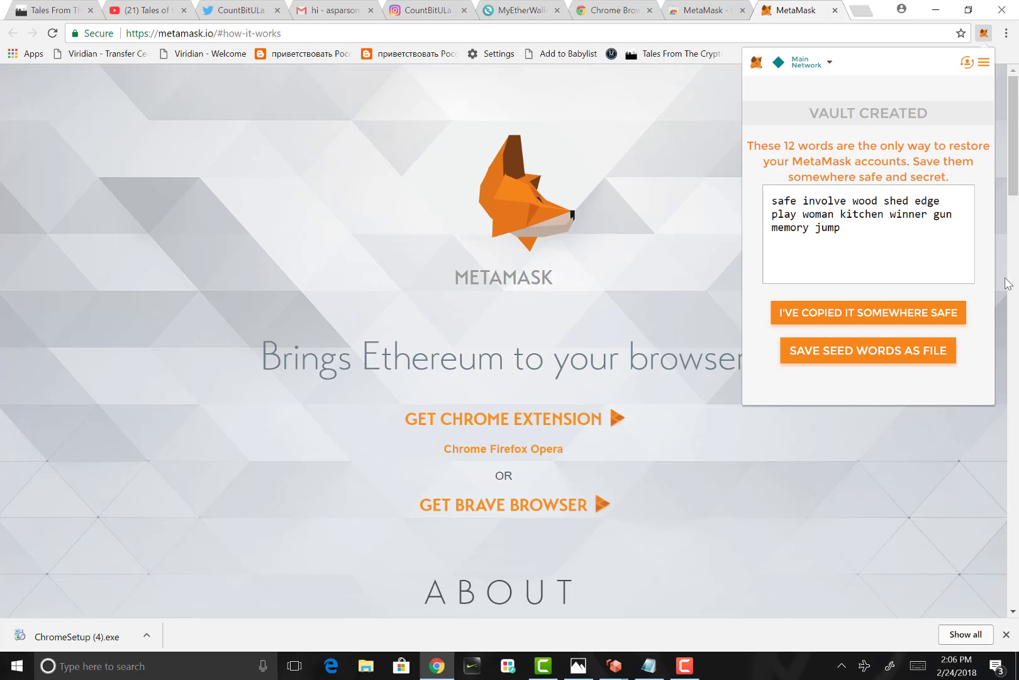
Copy the twelve seed words and bring the Notepad seed recovery notes to the front
left_click_drag(857, 231, 772, 204)
key("ctrl+c")
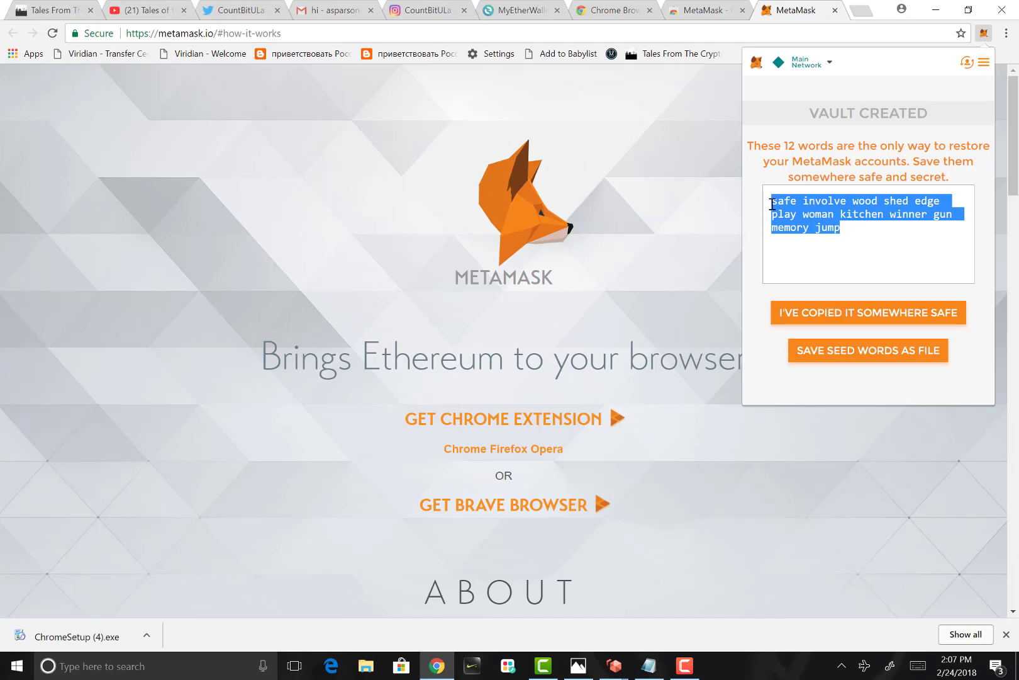
left_click(649, 665)
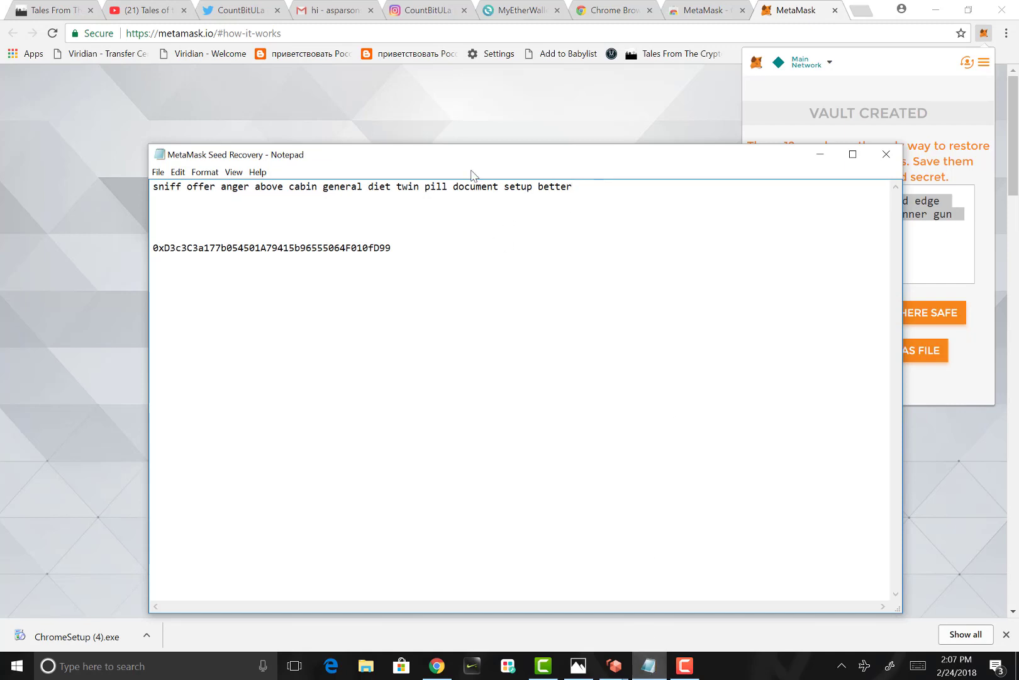
Paste the new seed phrase over the old first line and minimise the notes
left_click_drag(573, 187, 149, 169)
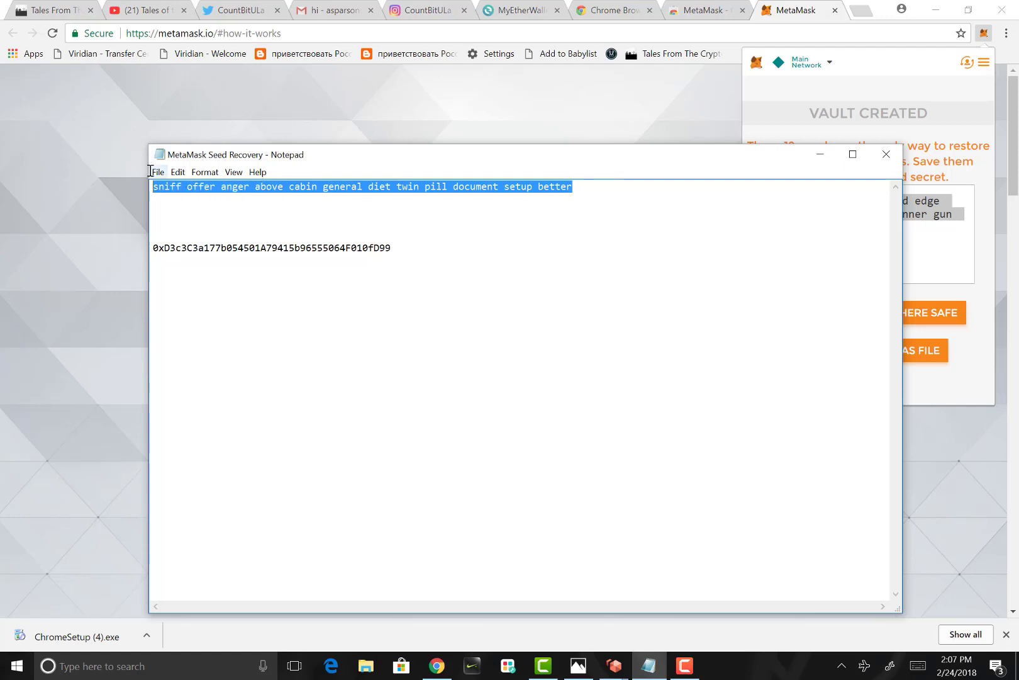
key("ctrl+v")
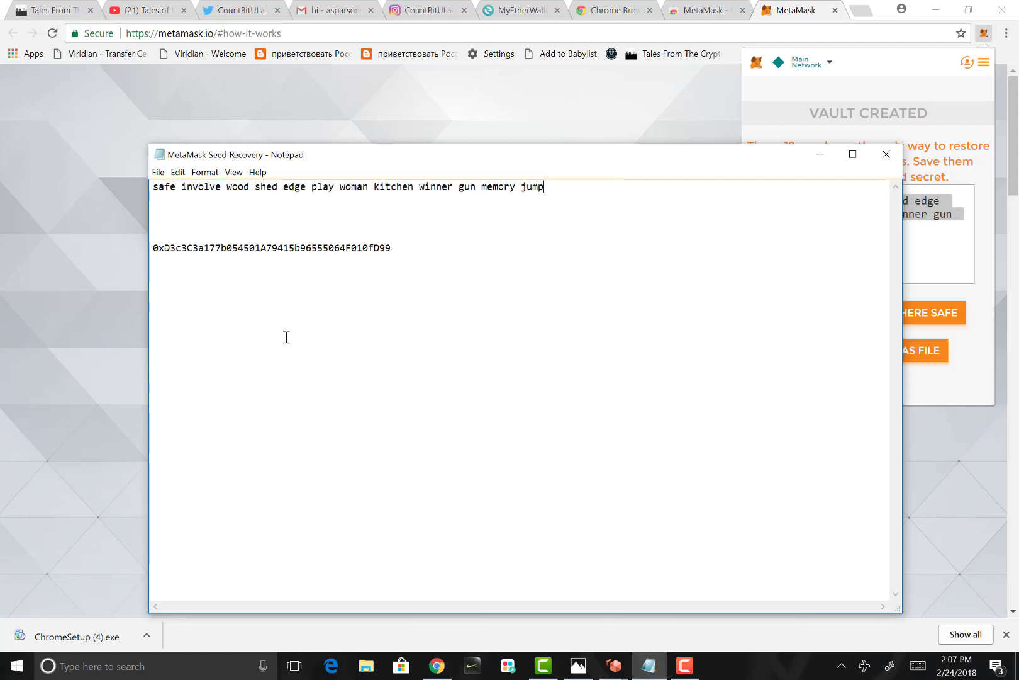
left_click(827, 162)
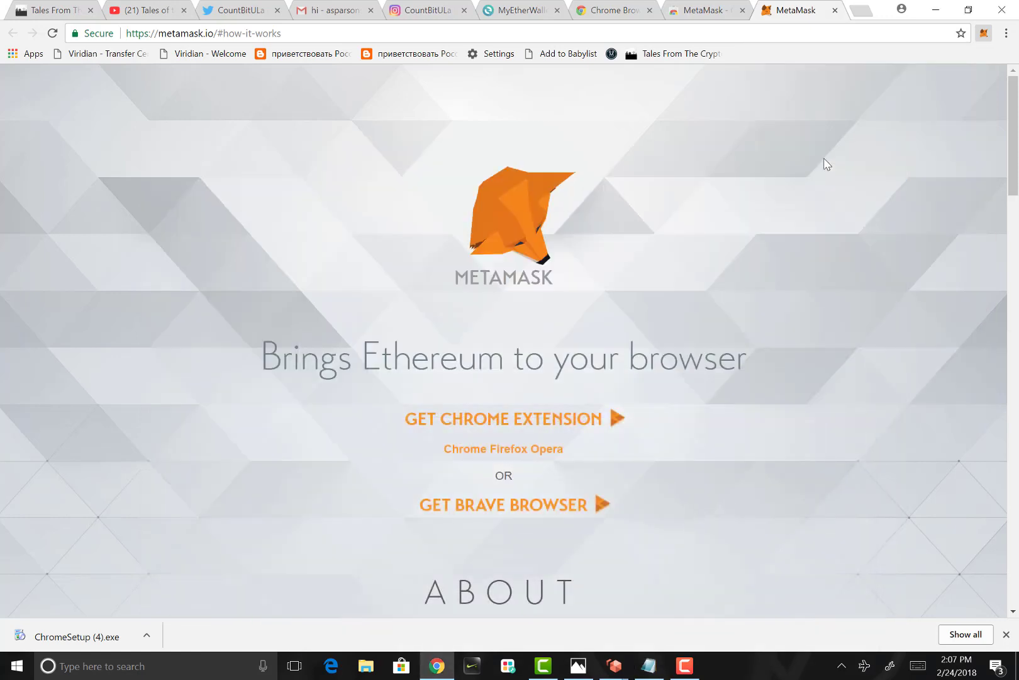
Reopen the MetaMask popup and confirm the seed words were copied somewhere safe
left_click(985, 35)
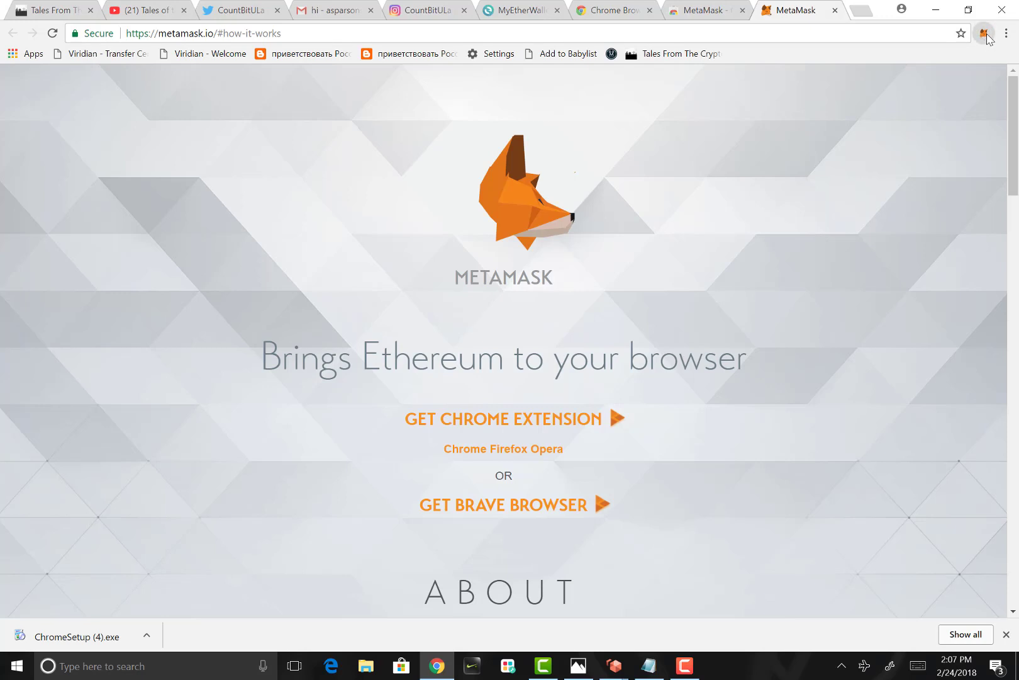
left_click(986, 35)
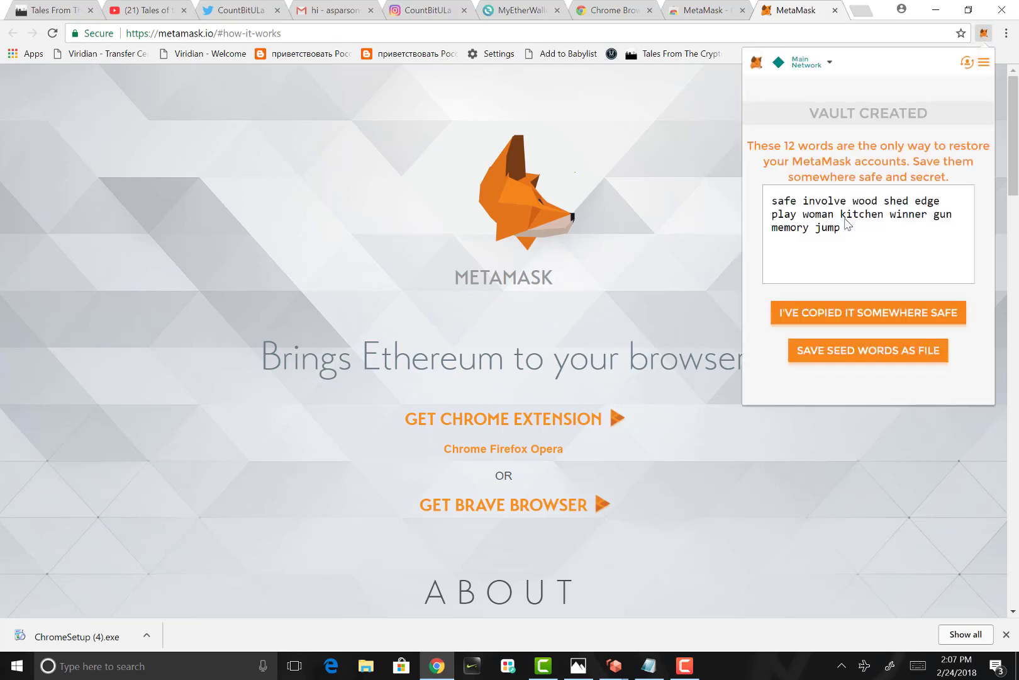
left_click(865, 319)
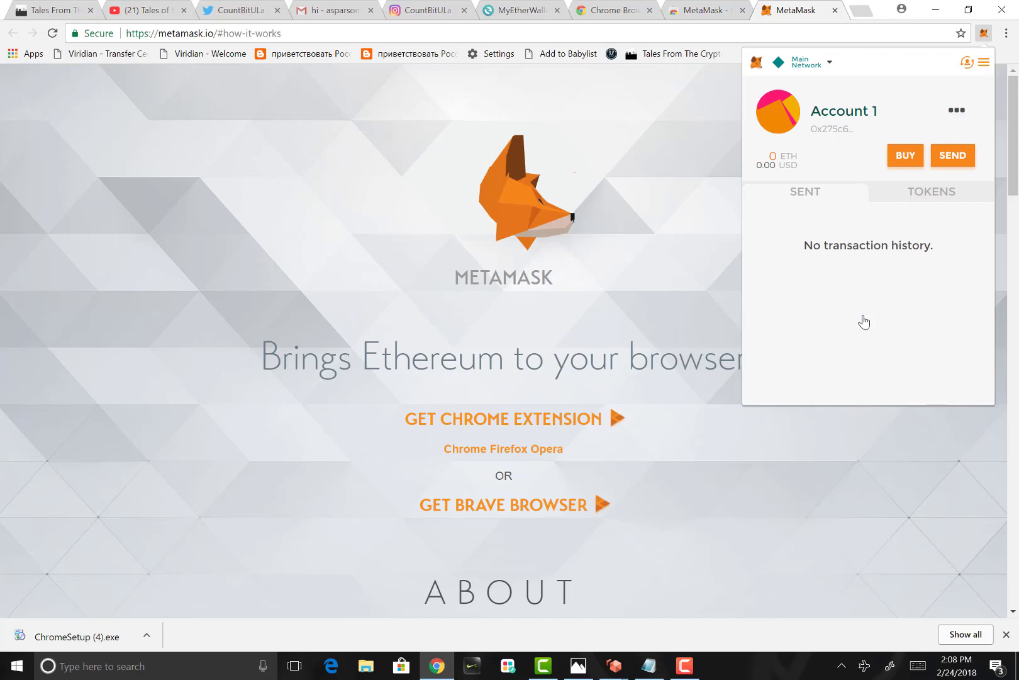
Edit the account name, replacing Account 1 with MrJetSetter, and save it
left_click(859, 102)
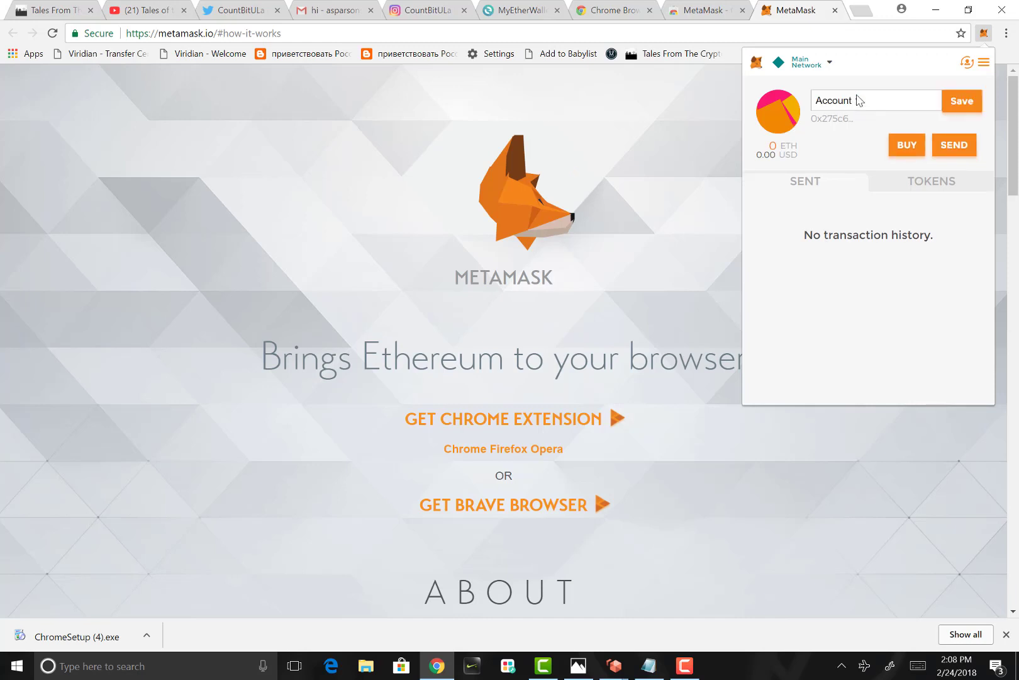
left_click_drag(867, 101, 774, 94)
type("MrJetSetter")
left_click(962, 100)
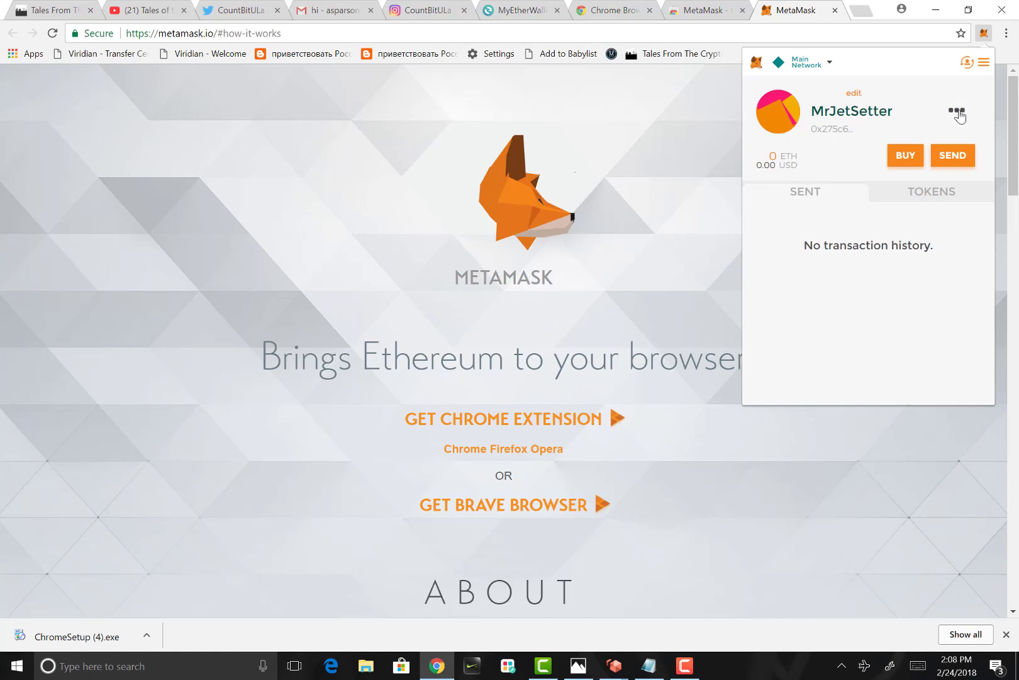
Review the Etherscan account page with 0 Ether and no transactions, selecting its address
left_click(959, 112)
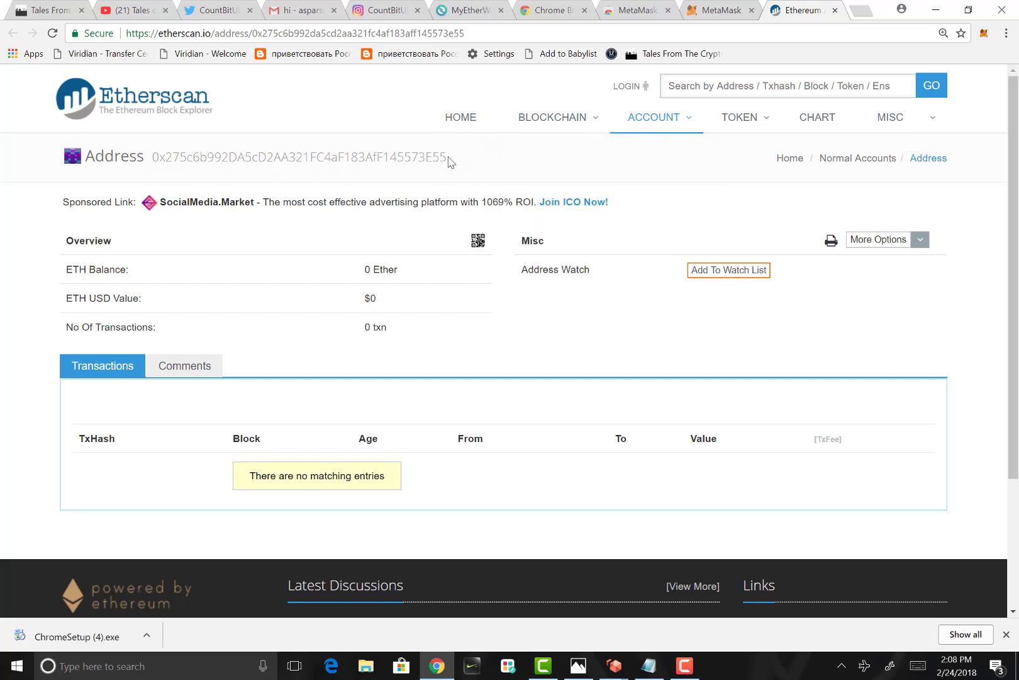
left_click_drag(449, 157, 153, 155)
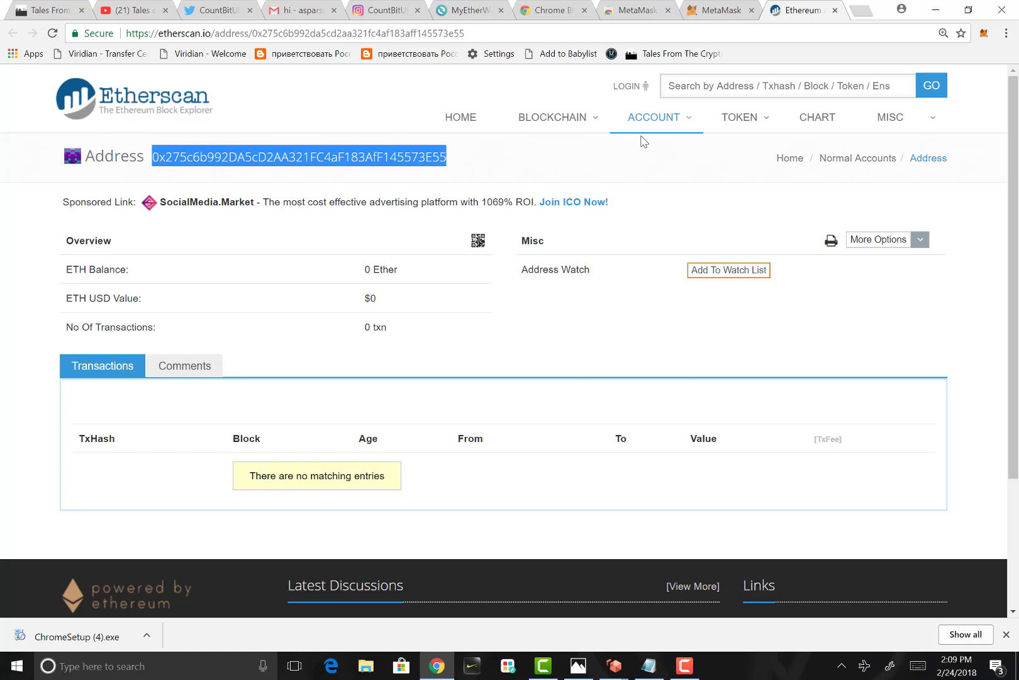
left_click(698, 85)
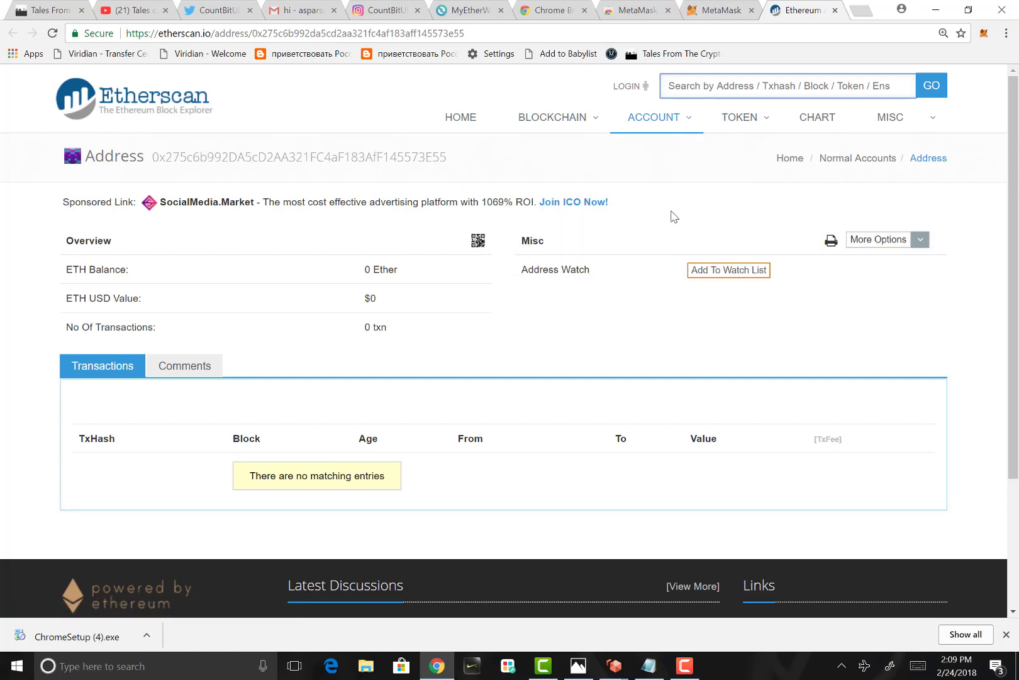
Show the MrJetSetter account's QR code and address in MetaMask
left_click(983, 33)
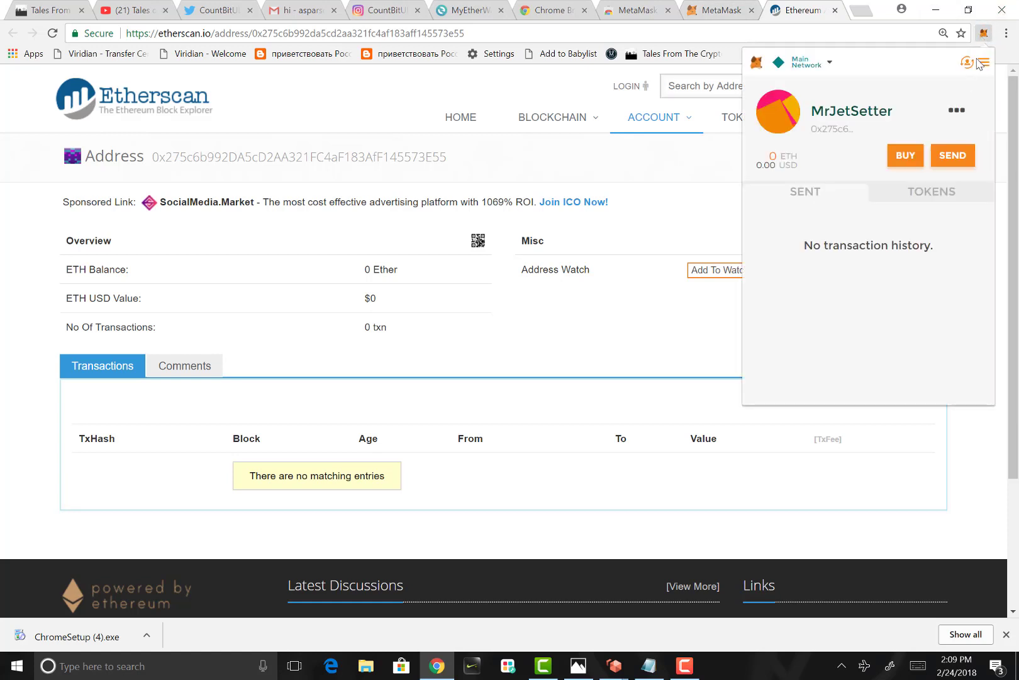
left_click(959, 111)
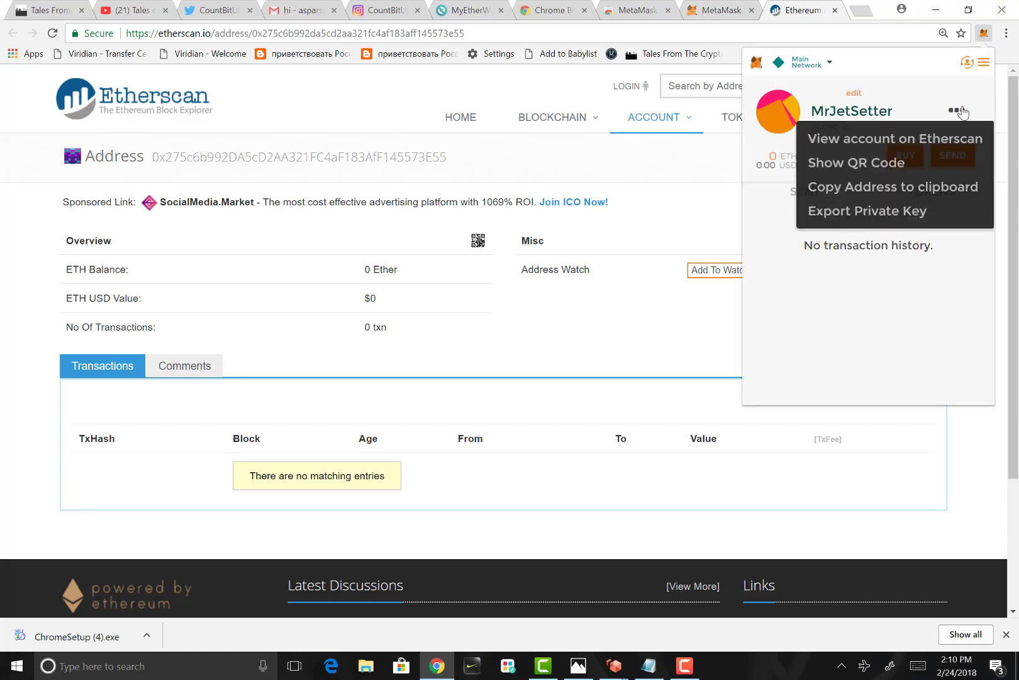
left_click(879, 165)
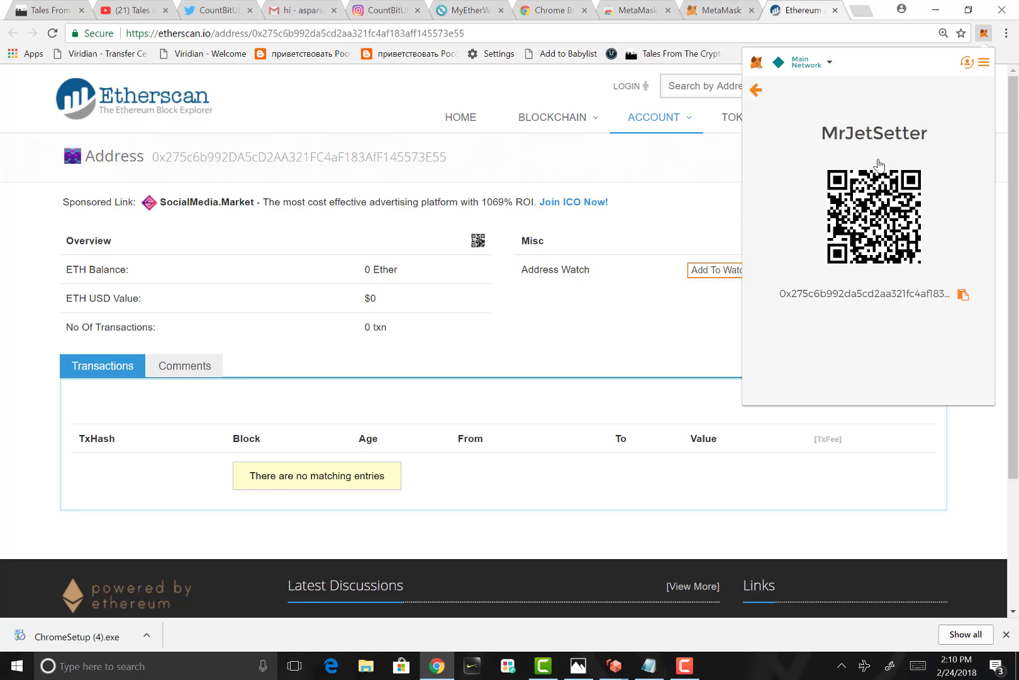
mouse_move(779, 296)
left_mouse_down()
mouse_move(829, 297)
mouse_move(779, 295)
left_mouse_up()
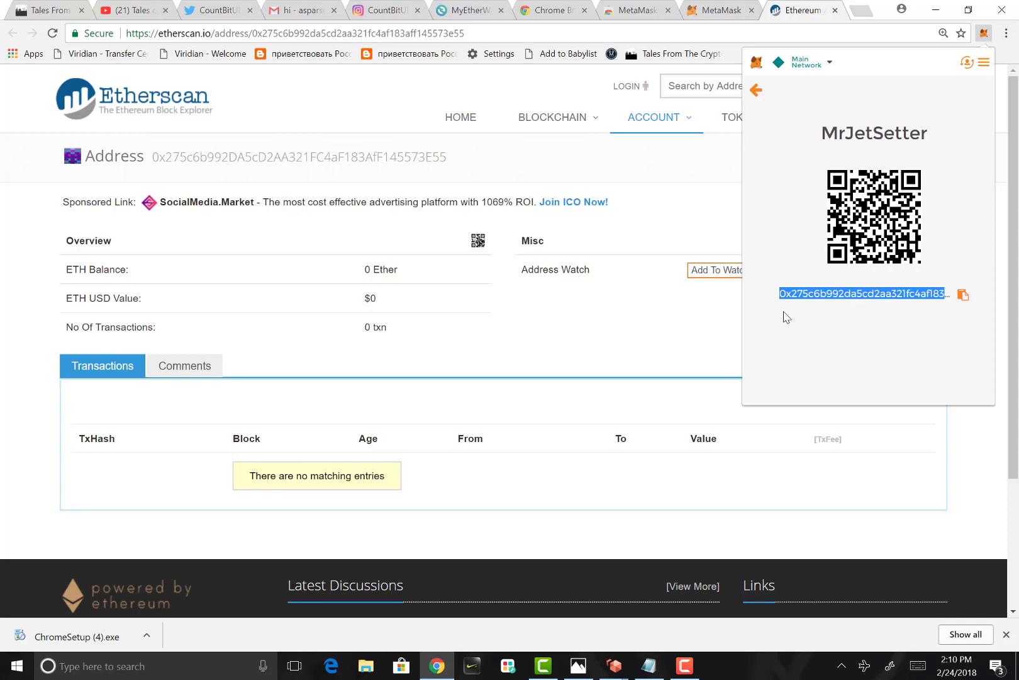
Copy the account address and paste it into Etherscan's search box
left_click(963, 295)
left_click(713, 88)
key("ctrl+v")
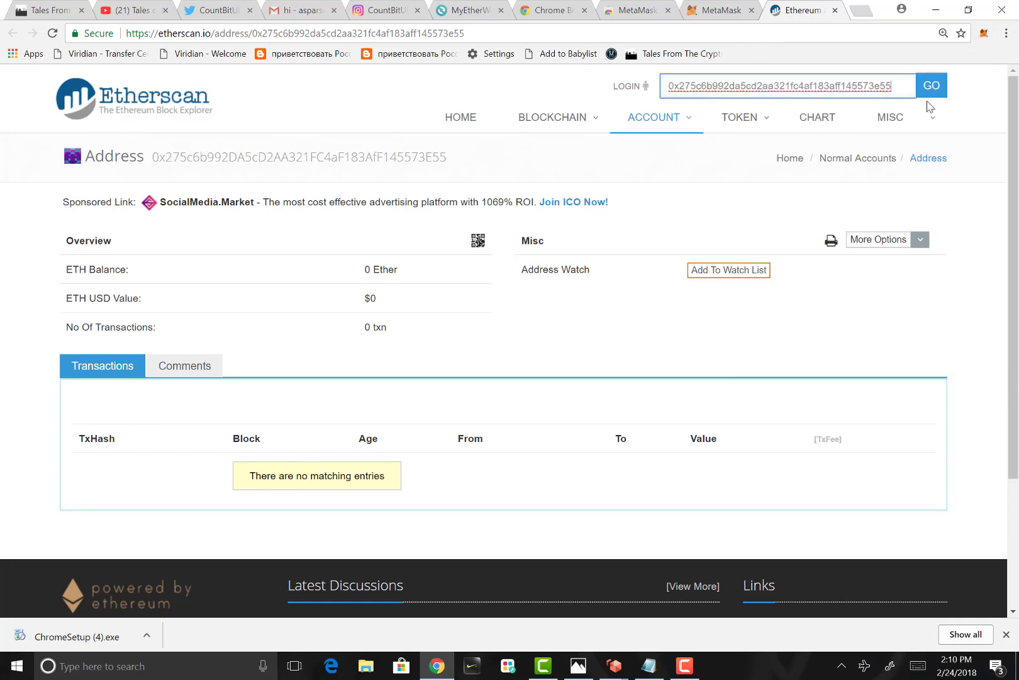
Display MrJetSetter's QR code and address from the account options
left_click(985, 34)
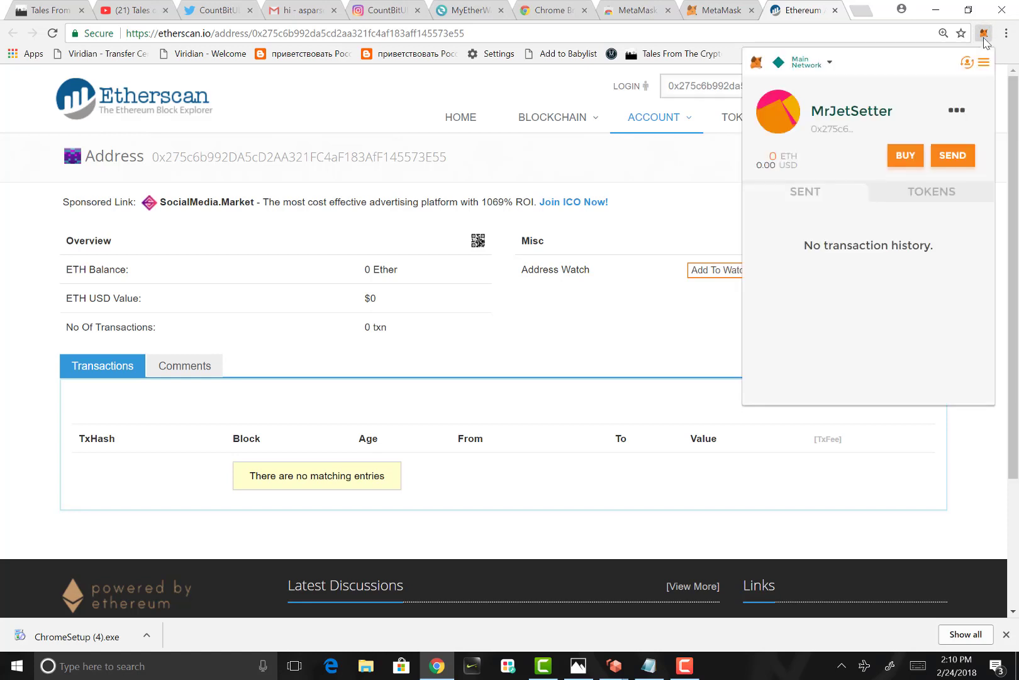
left_click(957, 113)
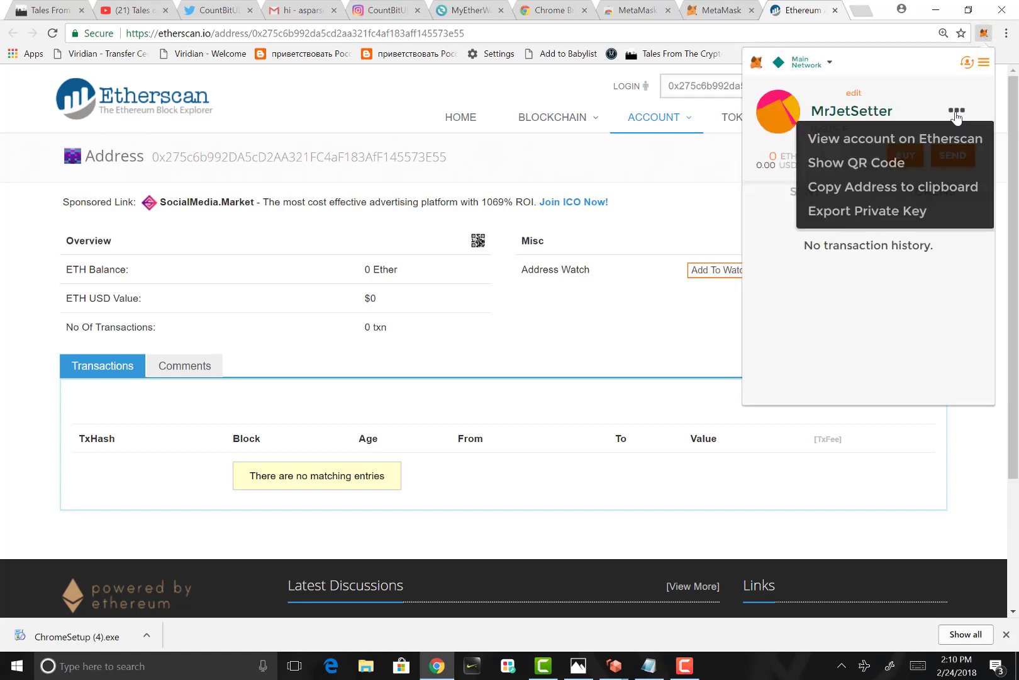
left_click(857, 163)
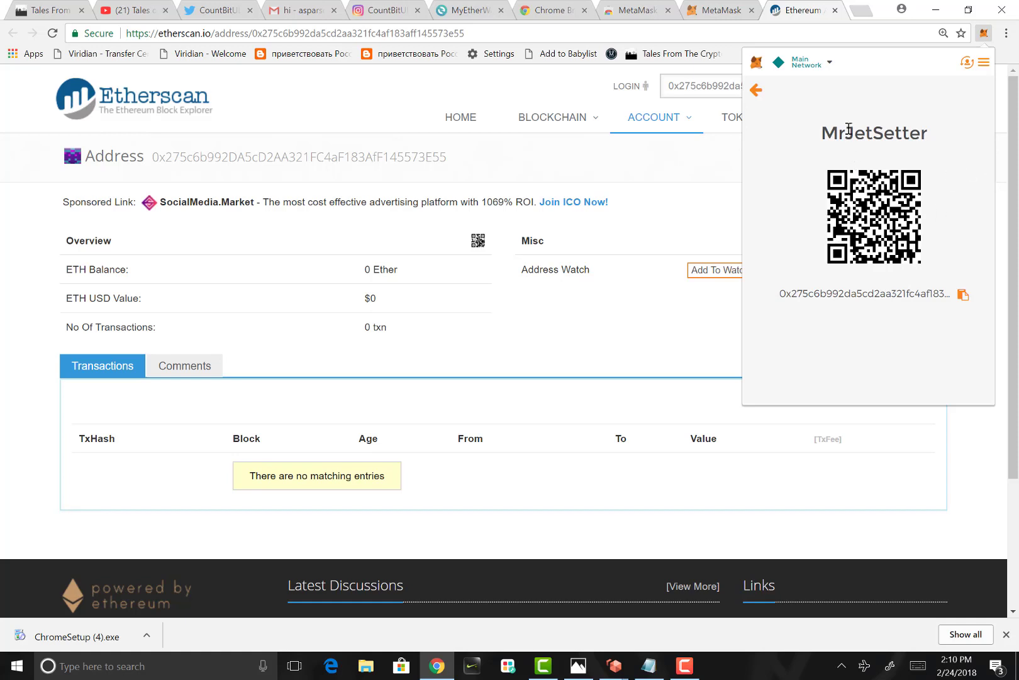
Go back to the MrJetSetter overview and glance at the account options menu
left_click(757, 91)
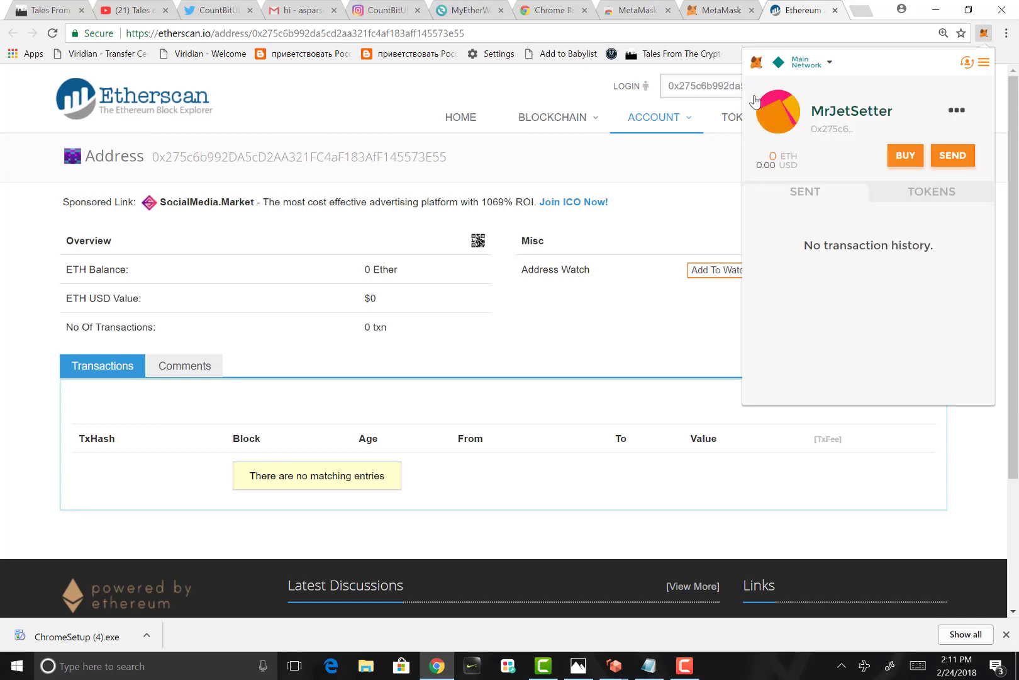
left_click(957, 112)
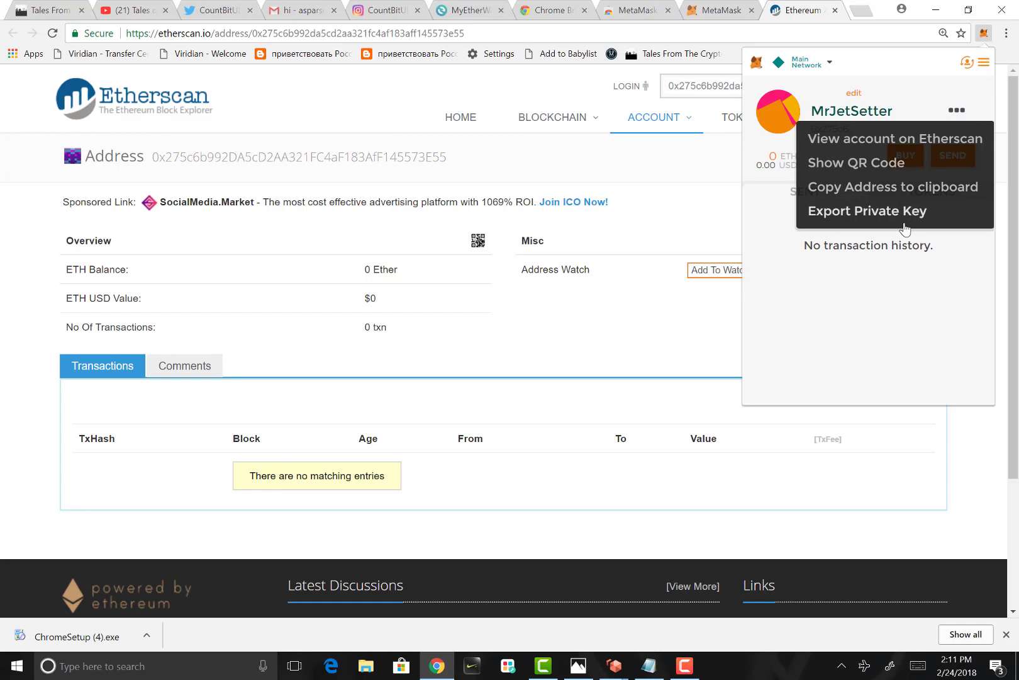
left_click(957, 112)
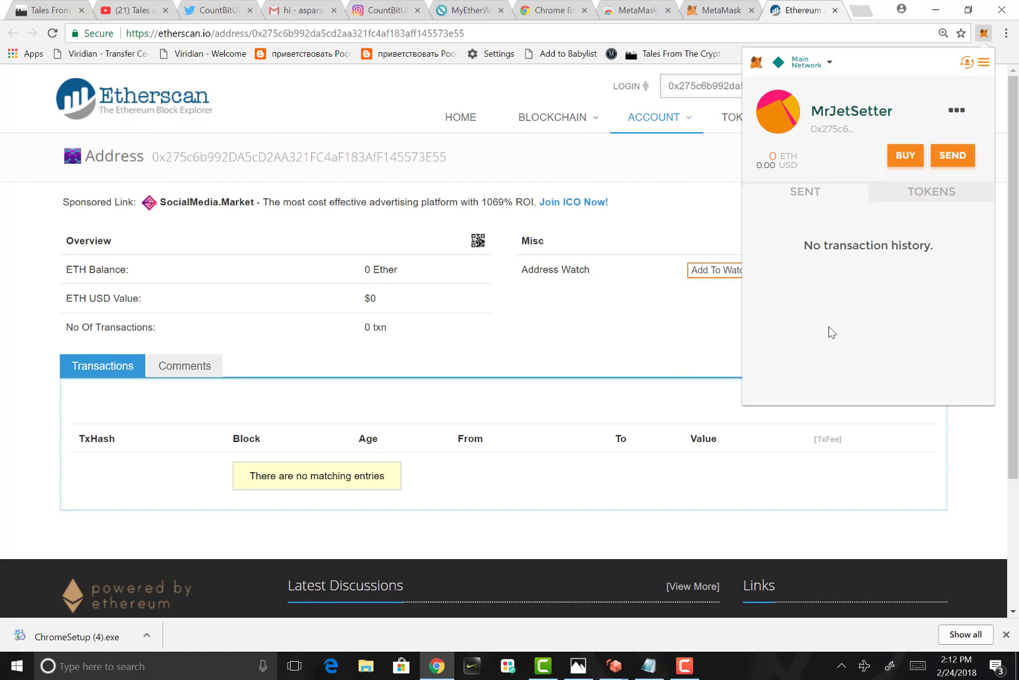
View the empty token list and the Add Token form, then back out of it
left_click(911, 196)
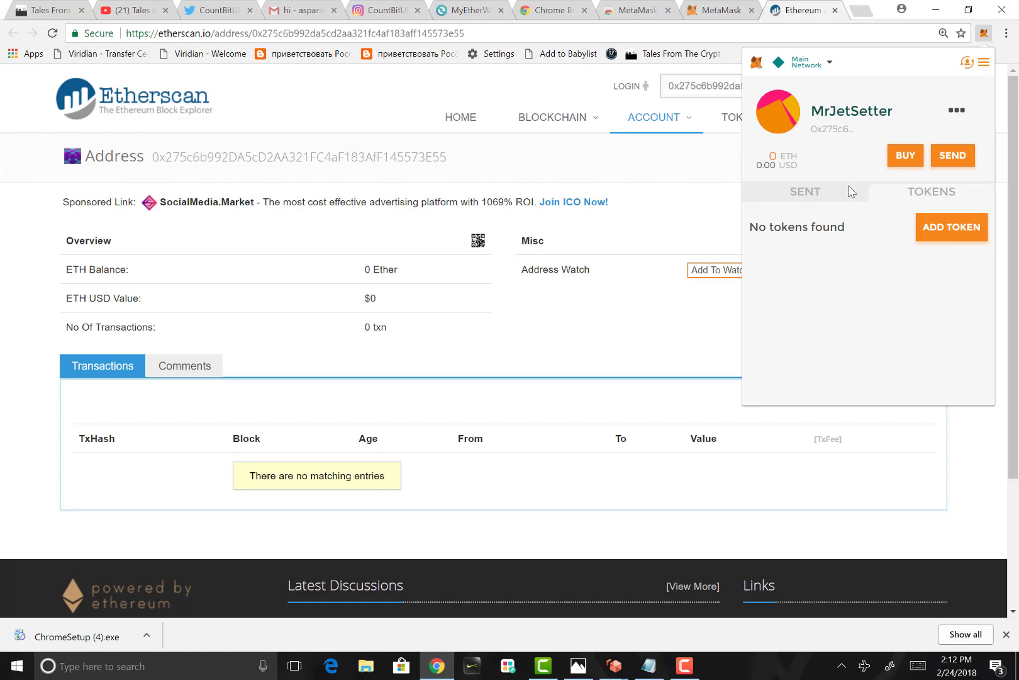
left_click(950, 234)
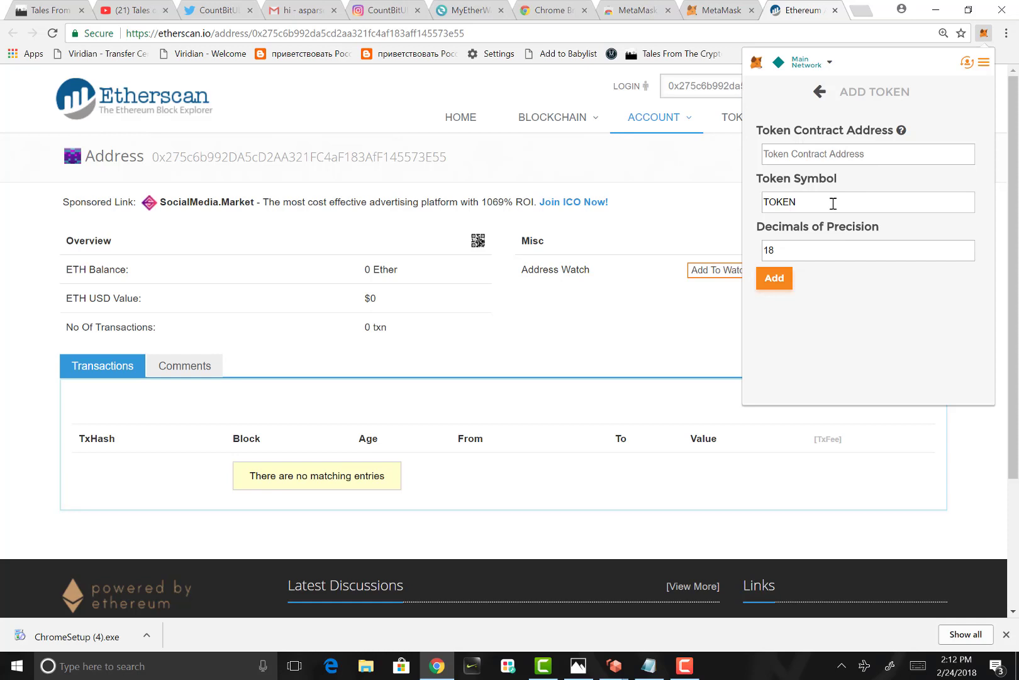
mouse_move(812, 250)
left_click(816, 93)
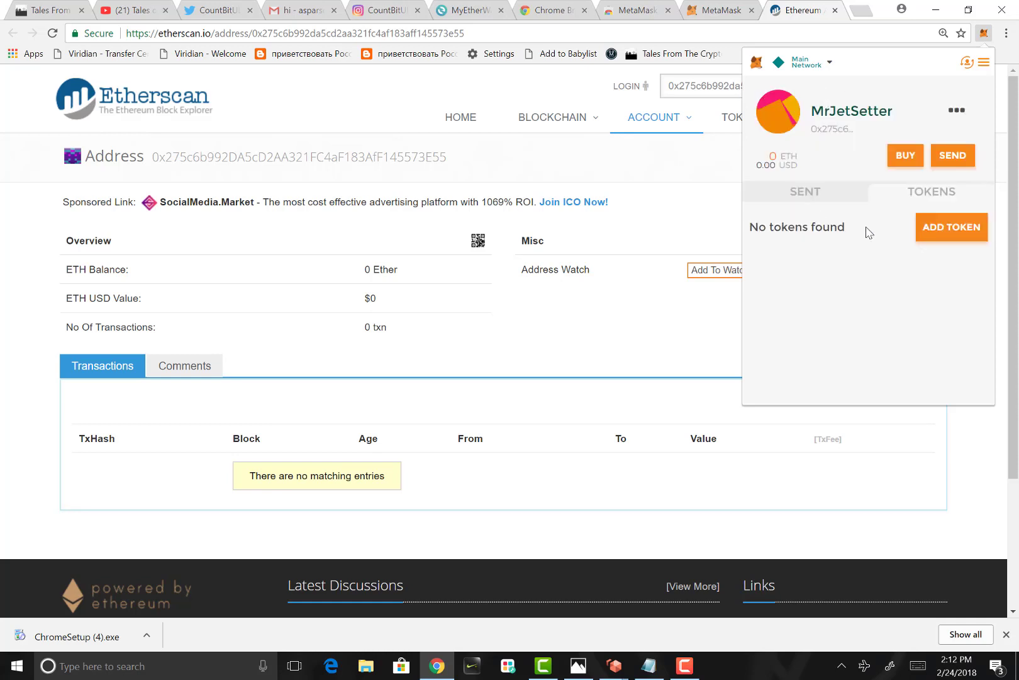
Close the MetaMask popup to leave Etherscan's 0-Ether address page in view
left_click(985, 33)
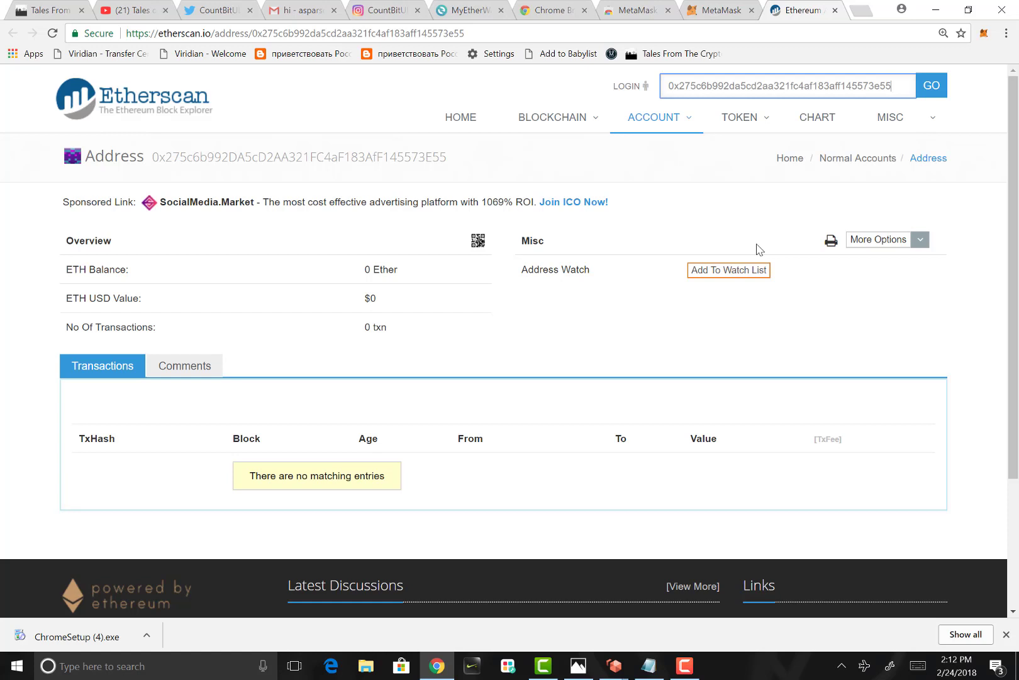
mouse_move(1014, 162)
left_mouse_down()
mouse_move(1013, 243)
mouse_move(1016, 233)
left_mouse_up()
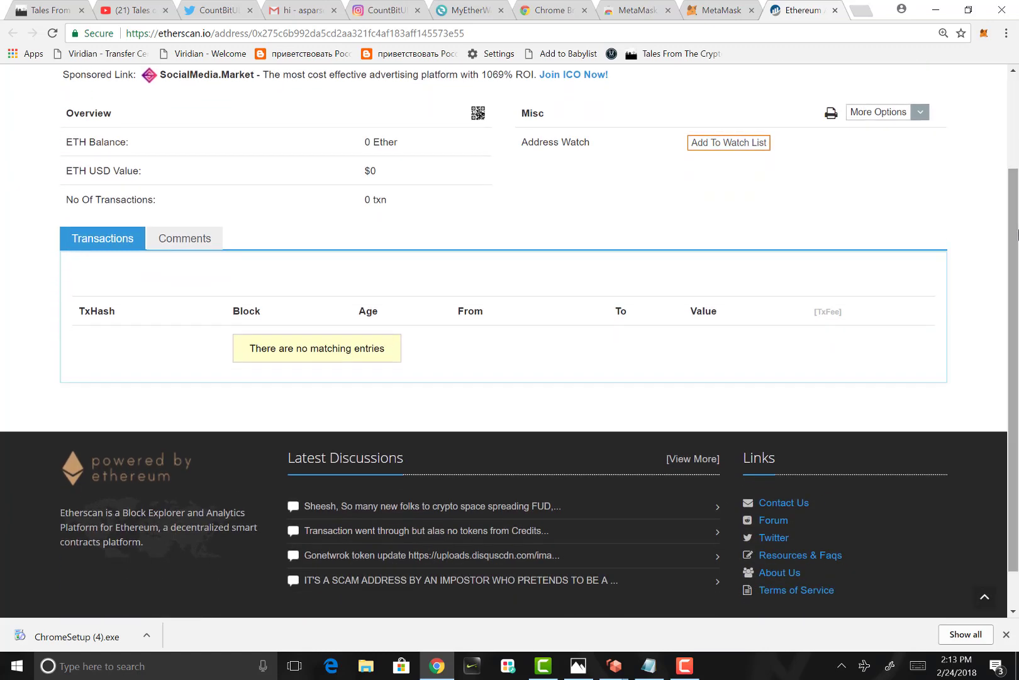